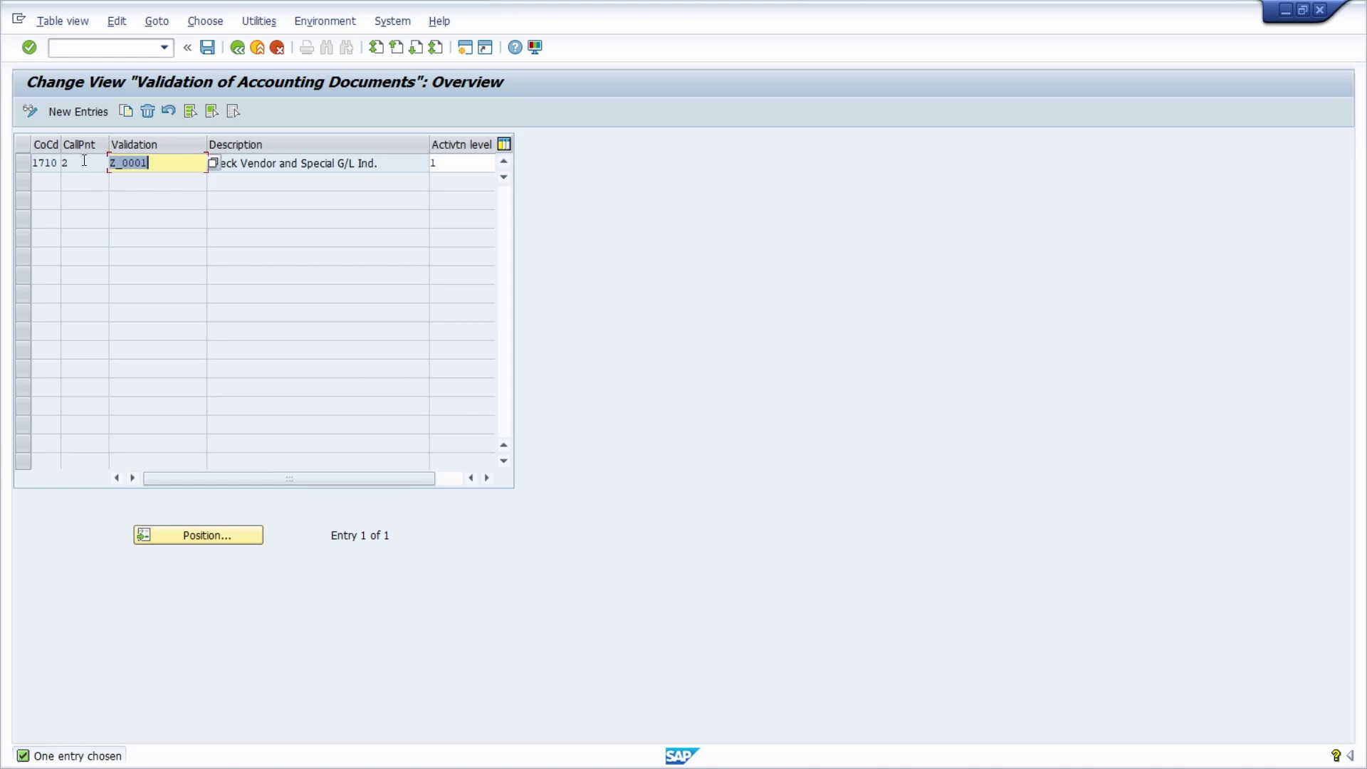
Open step 001 of validation Z_0001 and highlight customer 17100001 in its prerequisite
{"action": "double_click", "coordinate": [47, 162]}
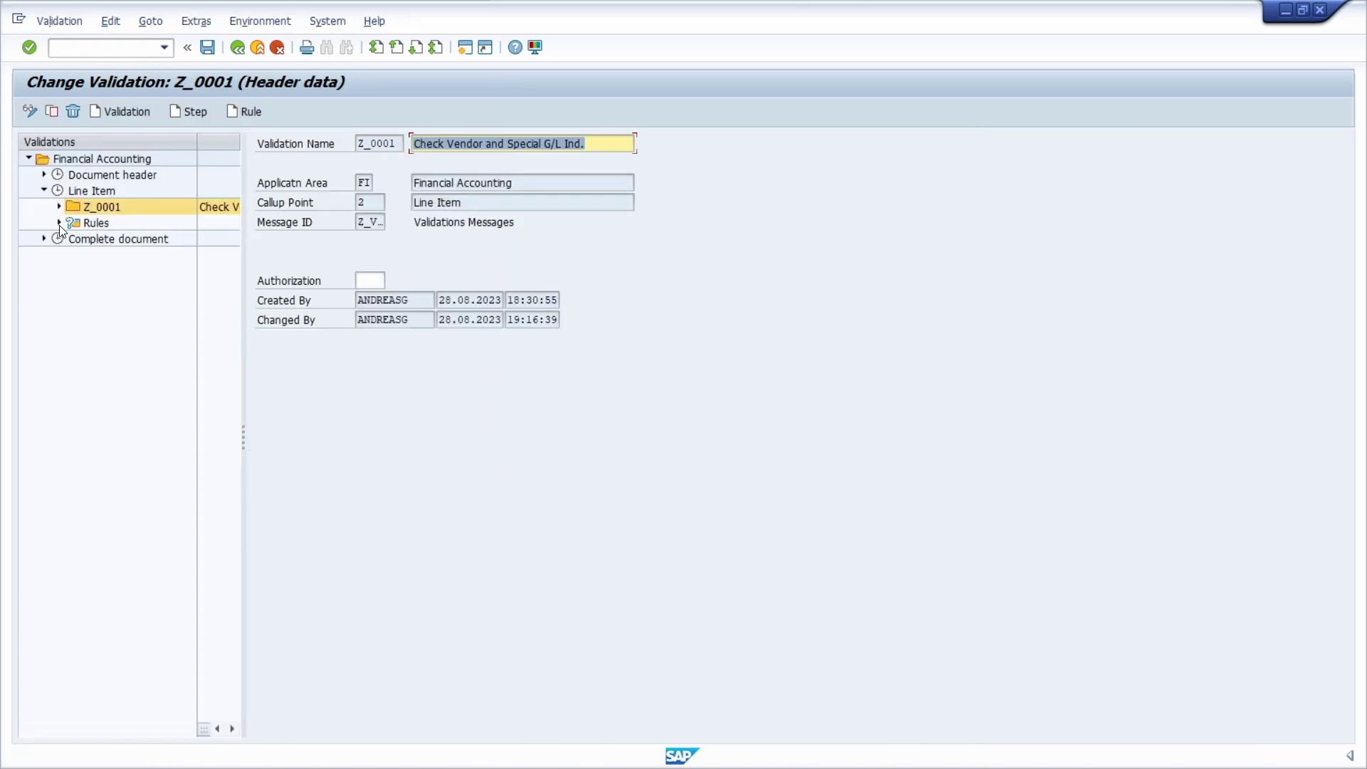
{"action": "left_click", "coordinate": [59, 206]}
{"action": "double_click", "coordinate": [108, 225]}
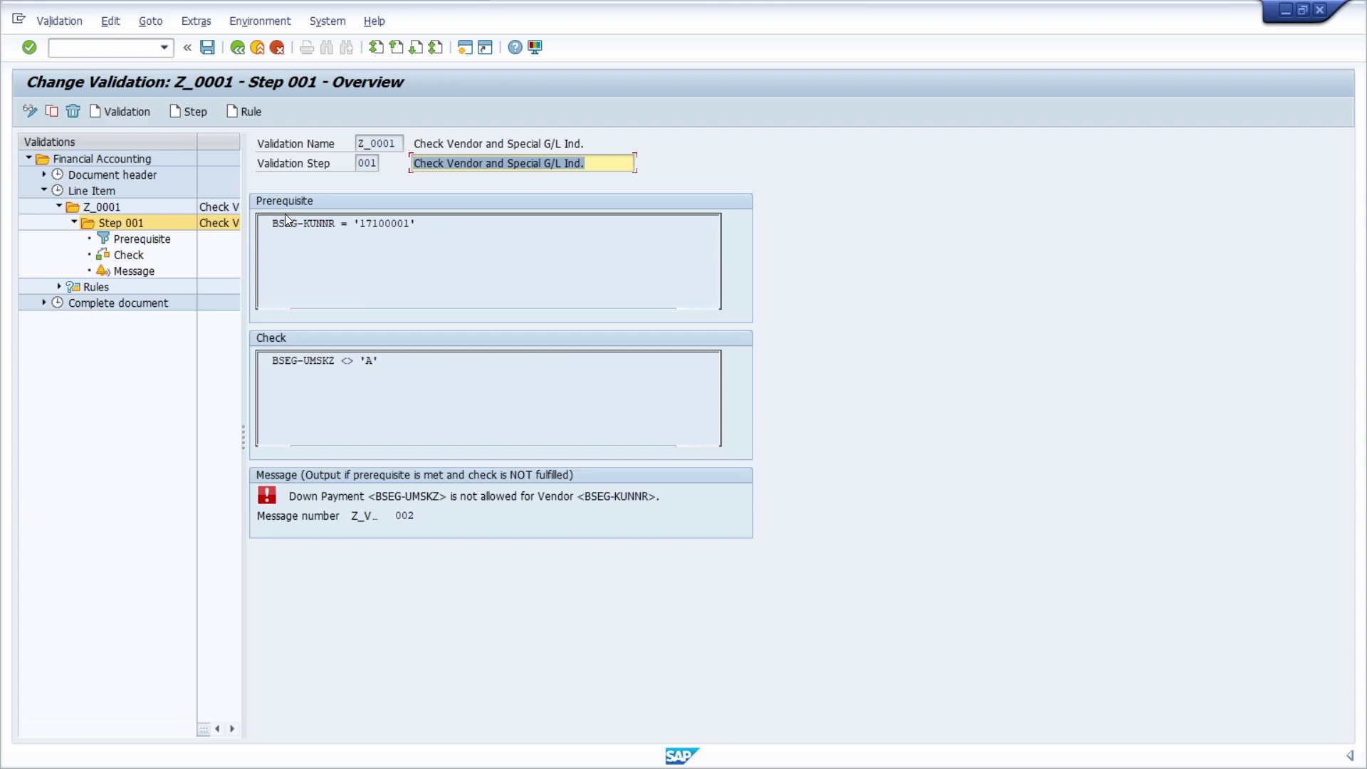
{"action": "left_click_drag", "start_coordinate": [360, 224], "coordinate": [411, 227]}
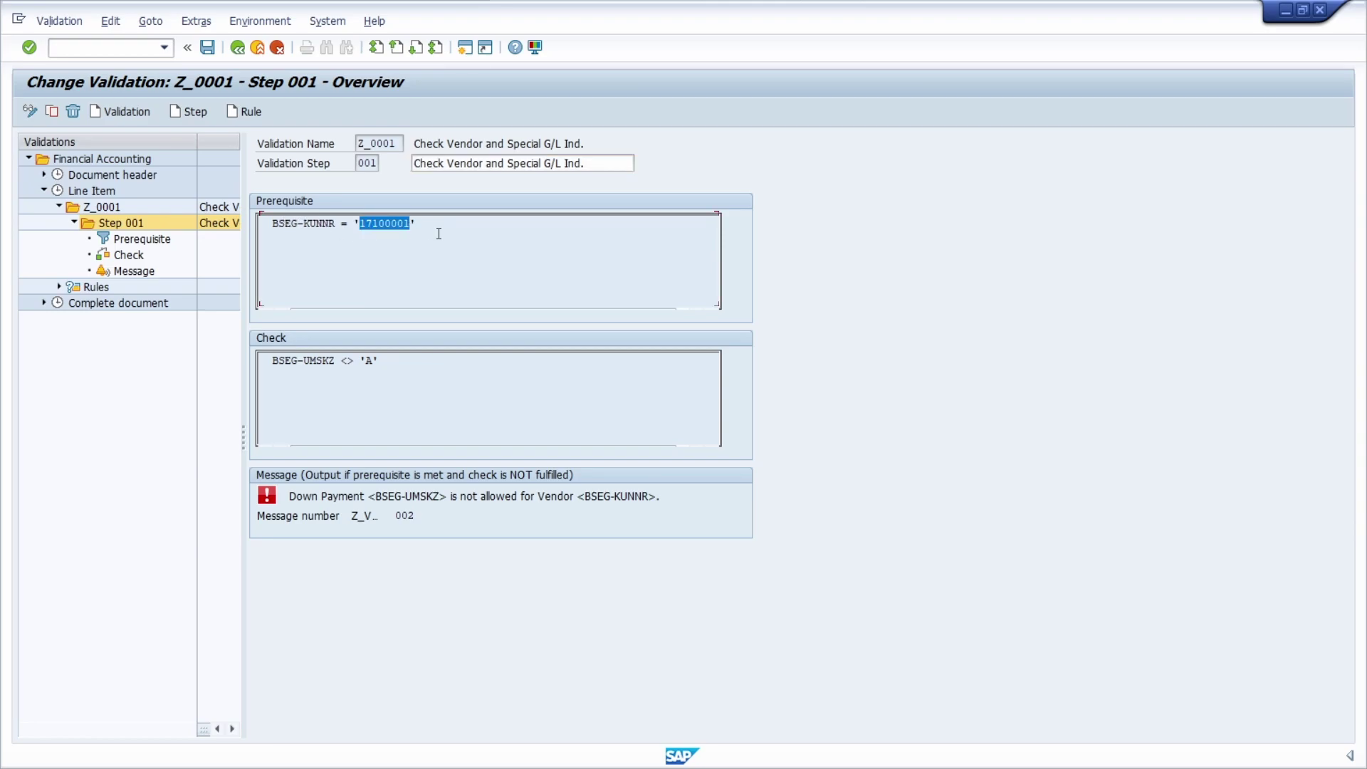
{"action": "left_click", "coordinate": [434, 225]}
{"action": "left_click_drag", "start_coordinate": [358, 225], "coordinate": [411, 226]}
{"action": "key", "text": "ctrl+c"}
Launch transaction /nGS01 to create a new set
{"action": "type", "text": "/n"}
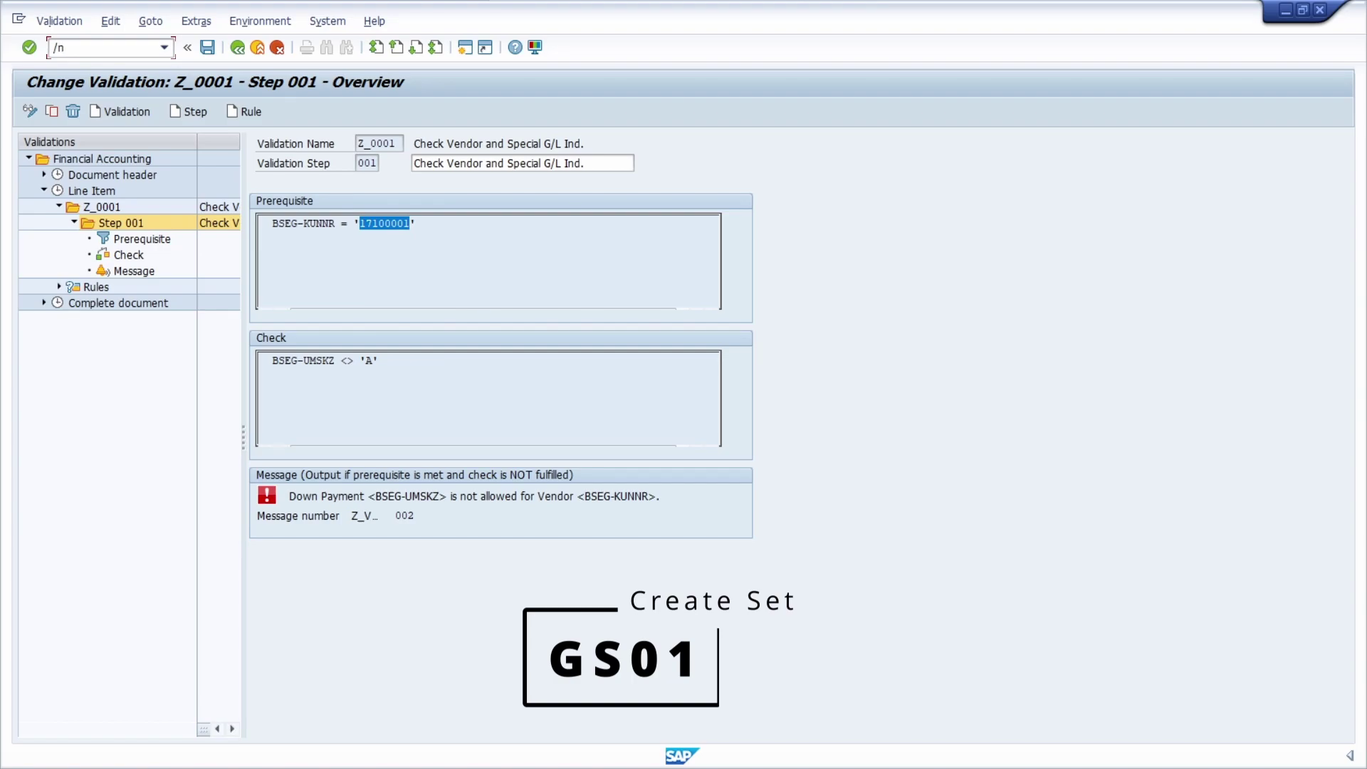
{"action": "type", "text": "gs01"}
{"action": "key", "text": "Return"}
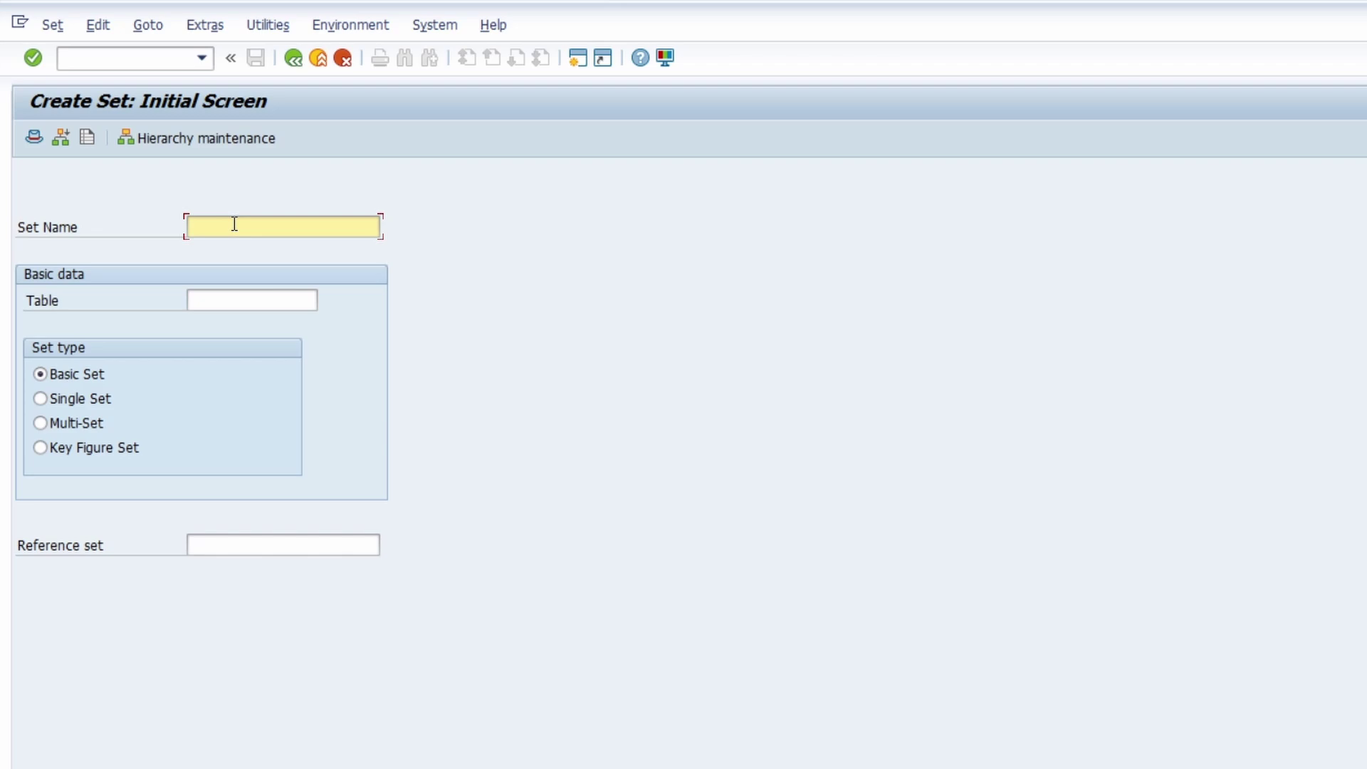
Define basic set Z_SET1 on table BSEG with field KUNNR
{"action": "type", "text": "Z_SET1"}
{"action": "left_click", "coordinate": [236, 296]}
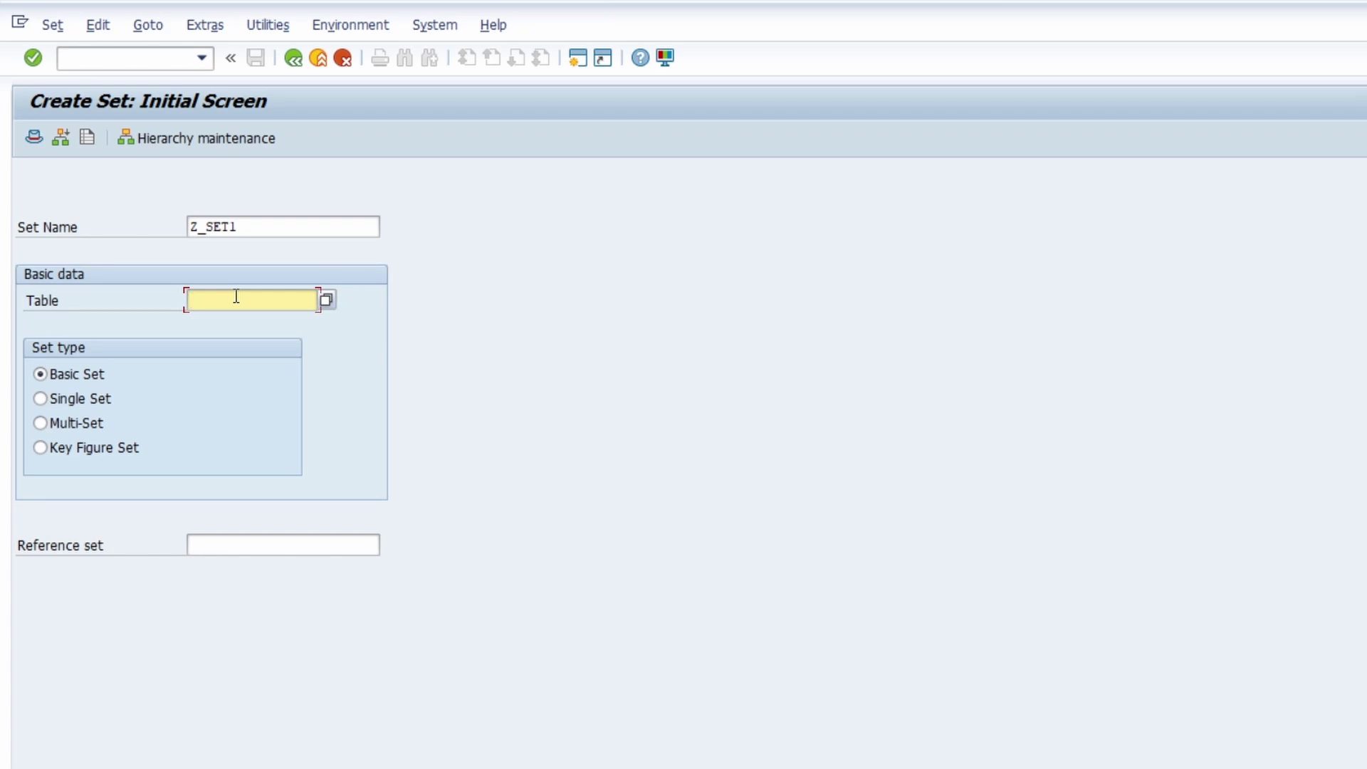
{"action": "type", "text": "BSEG"}
{"action": "key", "text": "Return"}
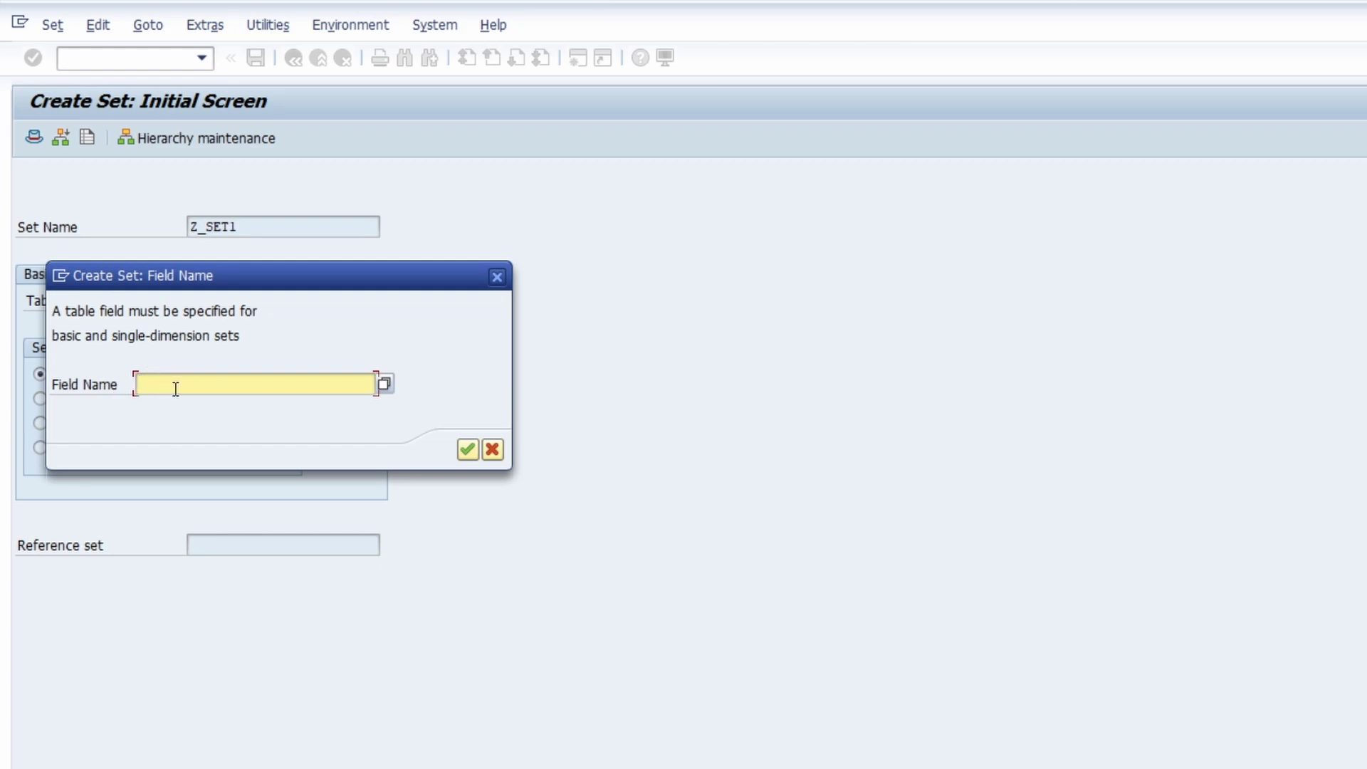
{"action": "type", "text": "KUNNR"}
{"action": "left_click", "coordinate": [473, 450]}
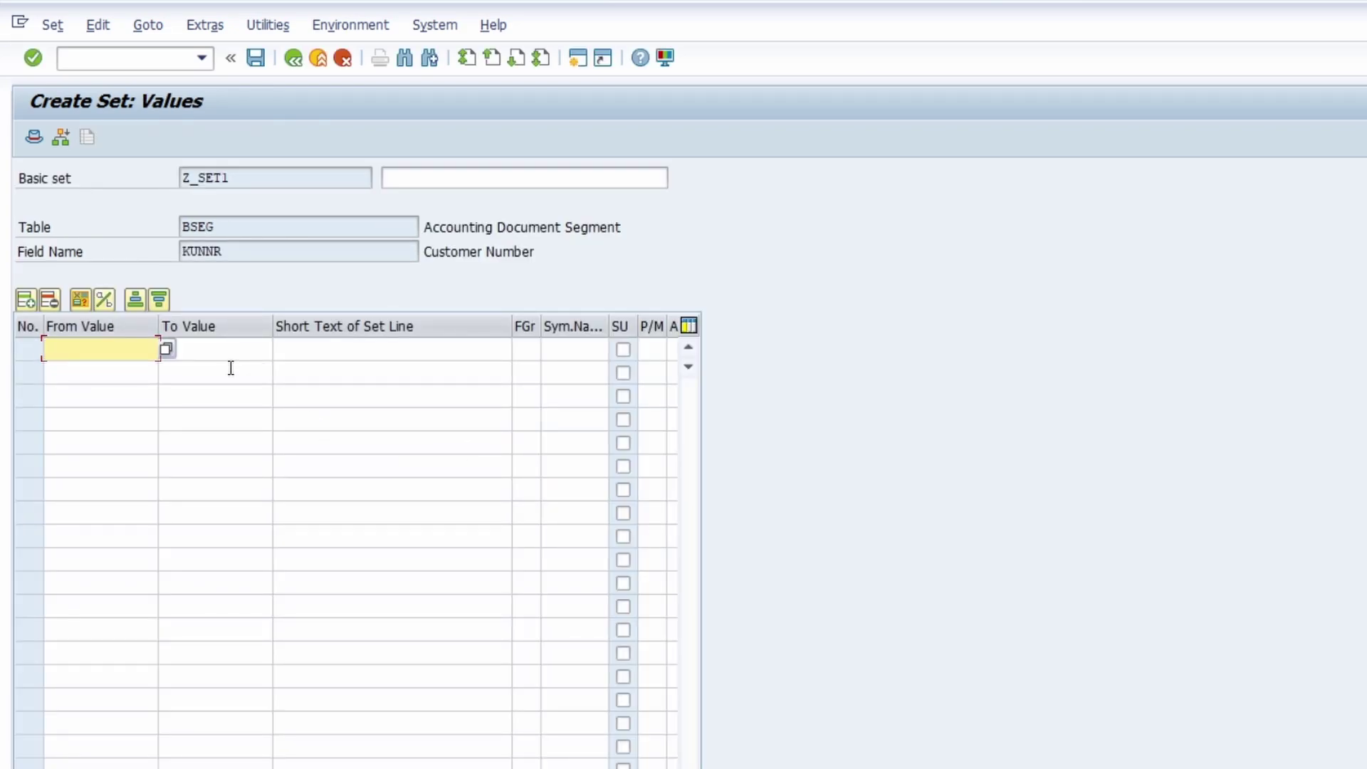
Describe the set as 'Set for Vendor Accountants' and enter 17100001 as the first From Value
{"action": "left_click", "coordinate": [431, 176]}
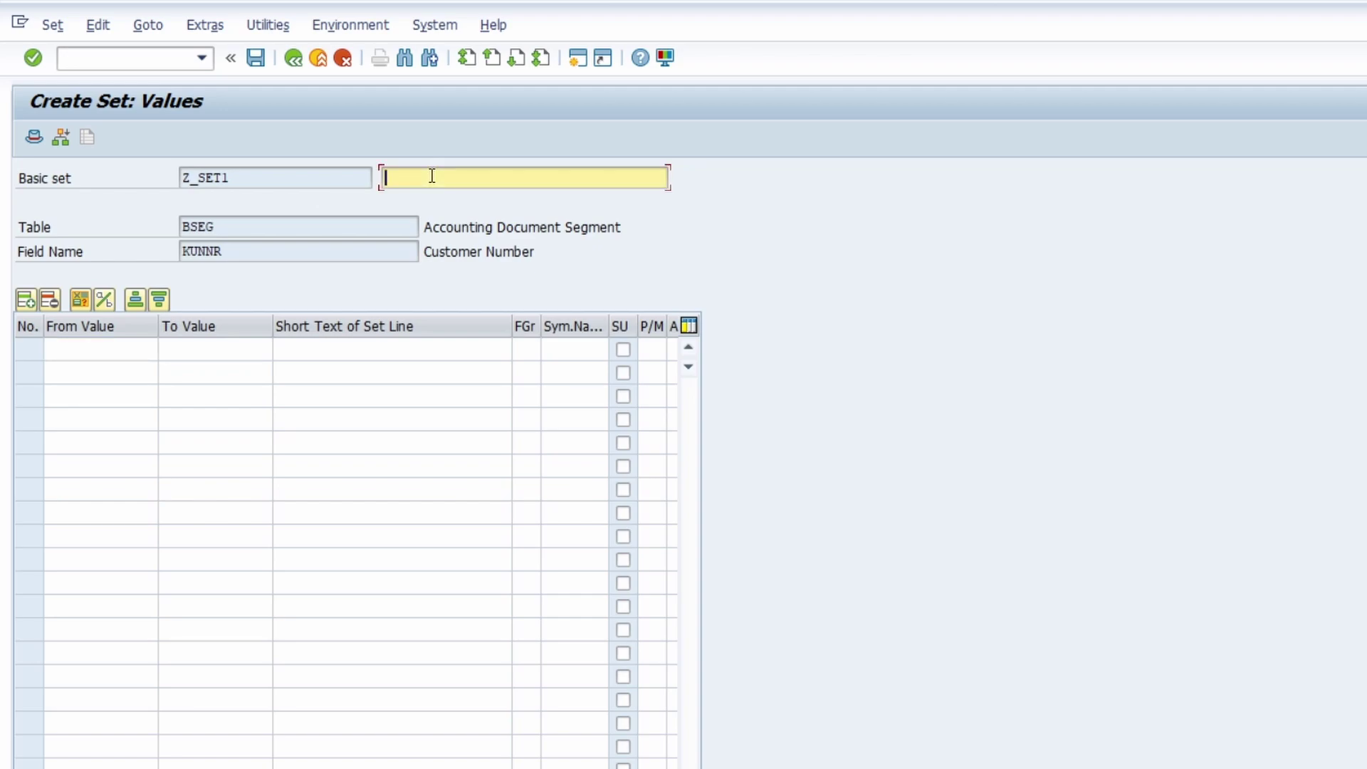
{"action": "type", "text": "S t for Vendor Accountants"}
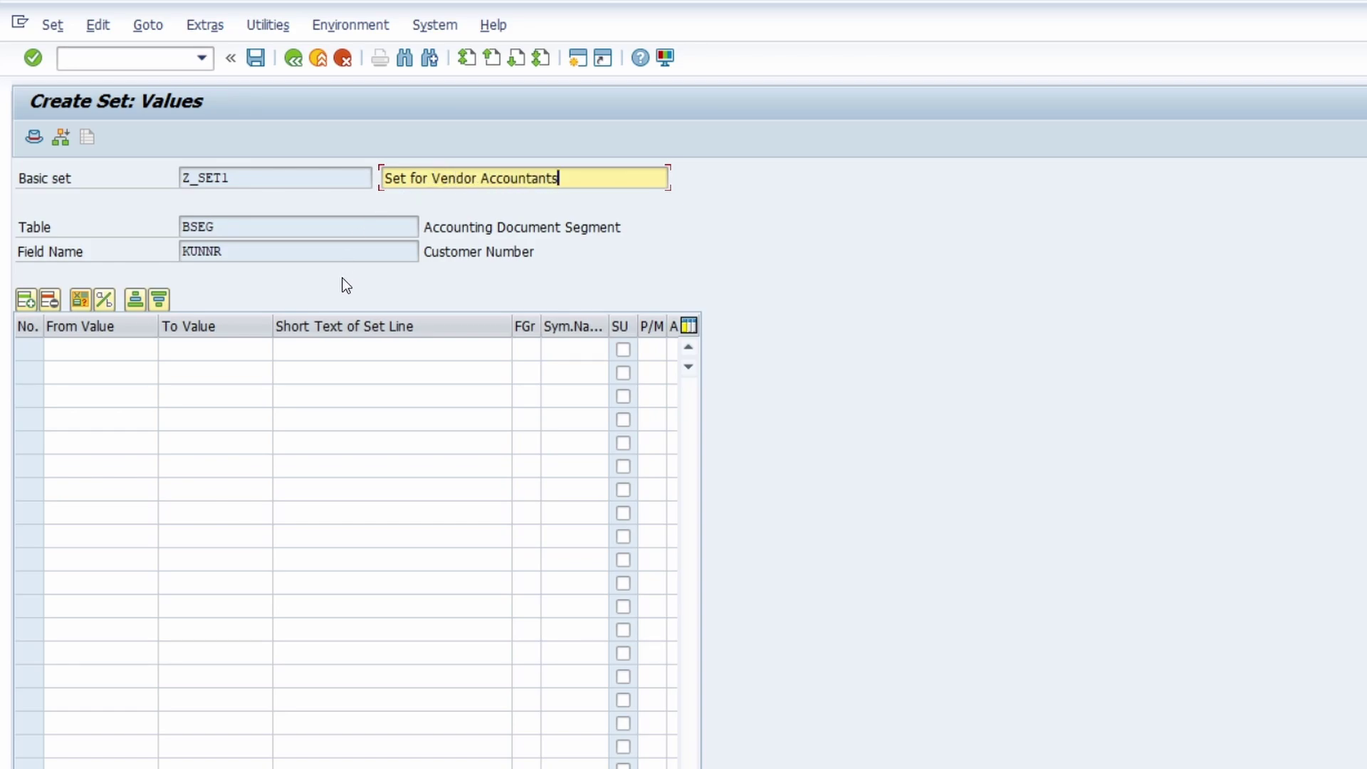
{"action": "left_click", "coordinate": [106, 350]}
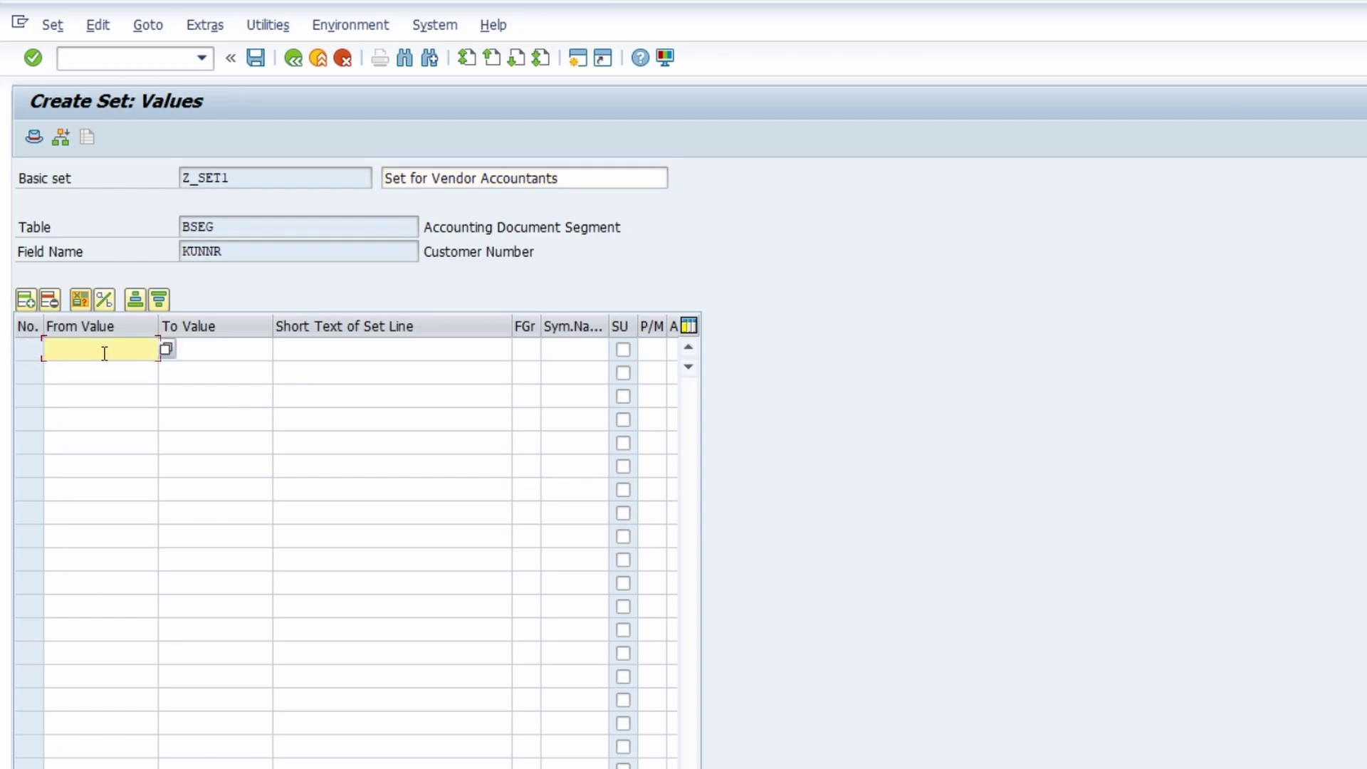
{"action": "key", "text": "ctrl+v"}
{"action": "left_click", "coordinate": [79, 368]}
{"action": "key", "text": "ctrl+v"}
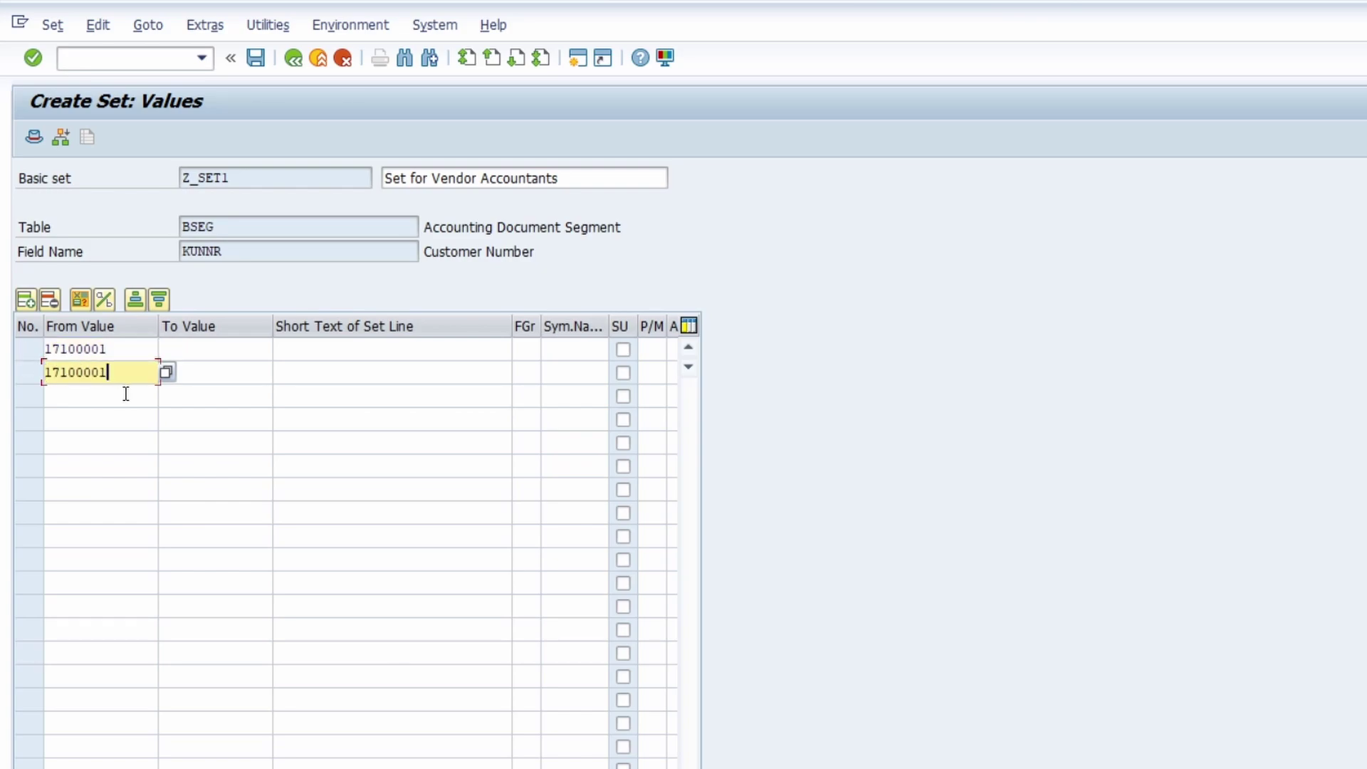
{"action": "key", "text": "BackSpace"}
{"action": "type", "text": "8"}
Enter 17100003 as the To Value, clear the stray 17100008 row, and confirm the range
{"action": "left_click", "coordinate": [187, 351]}
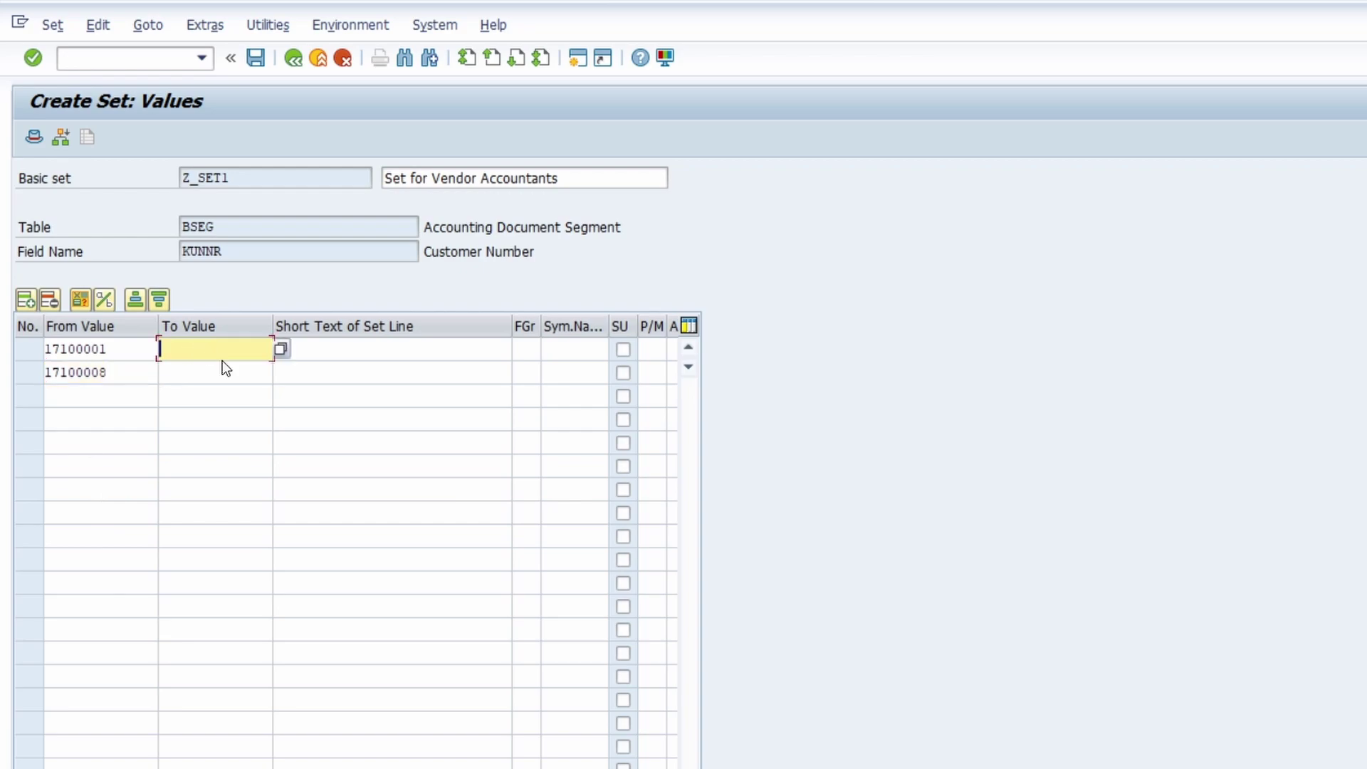
{"action": "key", "text": "ctrl+v"}
{"action": "key", "text": "BackSpace"}
{"action": "type", "text": "3"}
{"action": "left_click", "coordinate": [110, 373]}
{"action": "key", "text": "BackSpace"}
{"action": "key", "text": "BackSpace"}
{"action": "key", "text": "BackSpace"}
{"action": "key", "text": "BackSpace"}
{"action": "key", "text": "BackSpace"}
{"action": "key", "text": "BackSpace"}
{"action": "key", "text": "BackSpace"}
{"action": "key", "text": "BackSpace"}
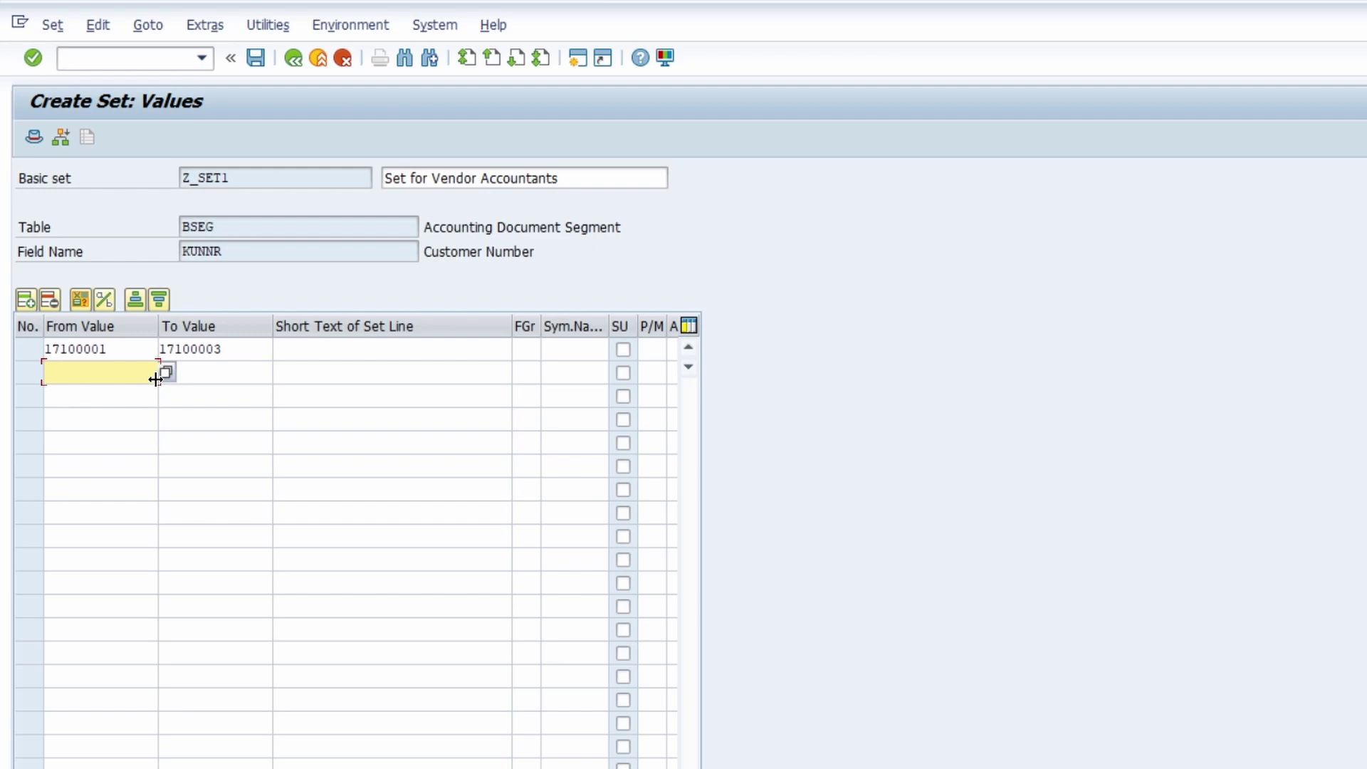
{"action": "left_click", "coordinate": [244, 348]}
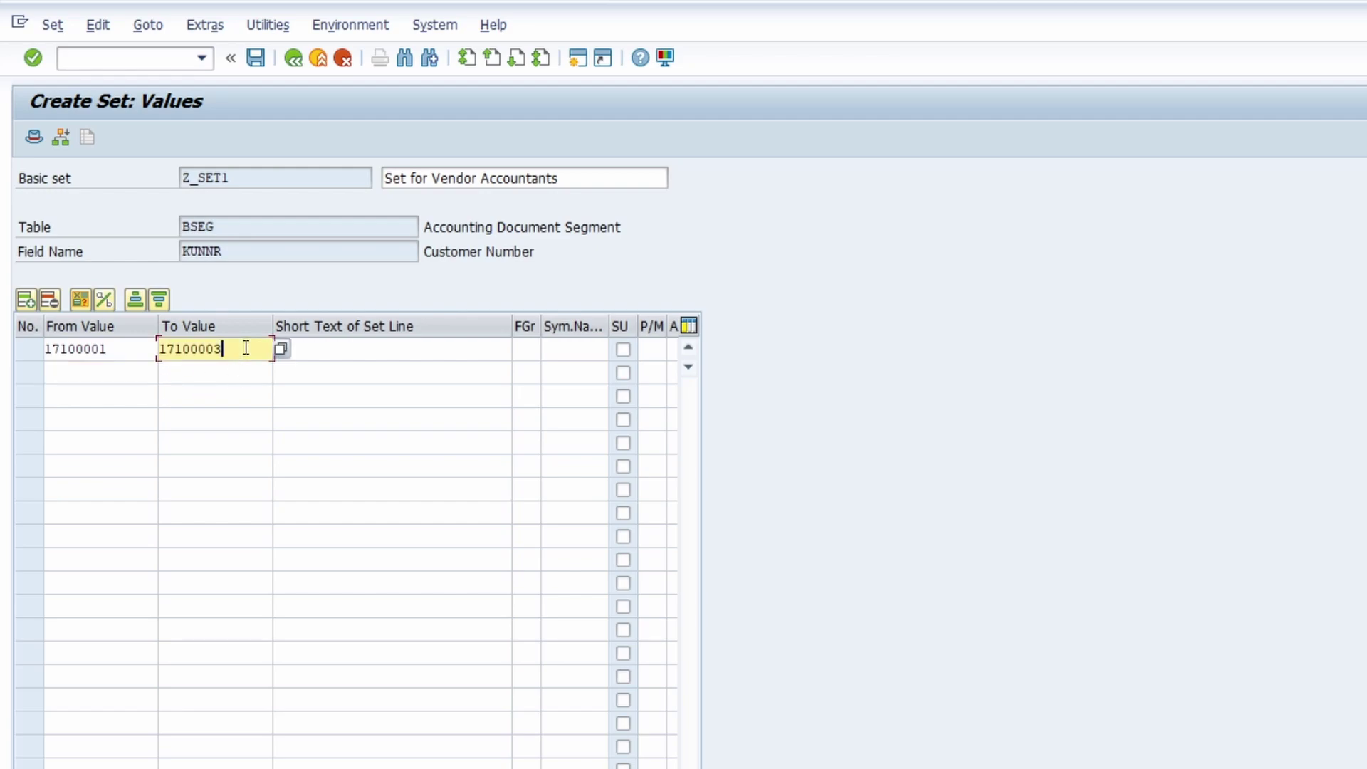
{"action": "key", "text": "Return"}
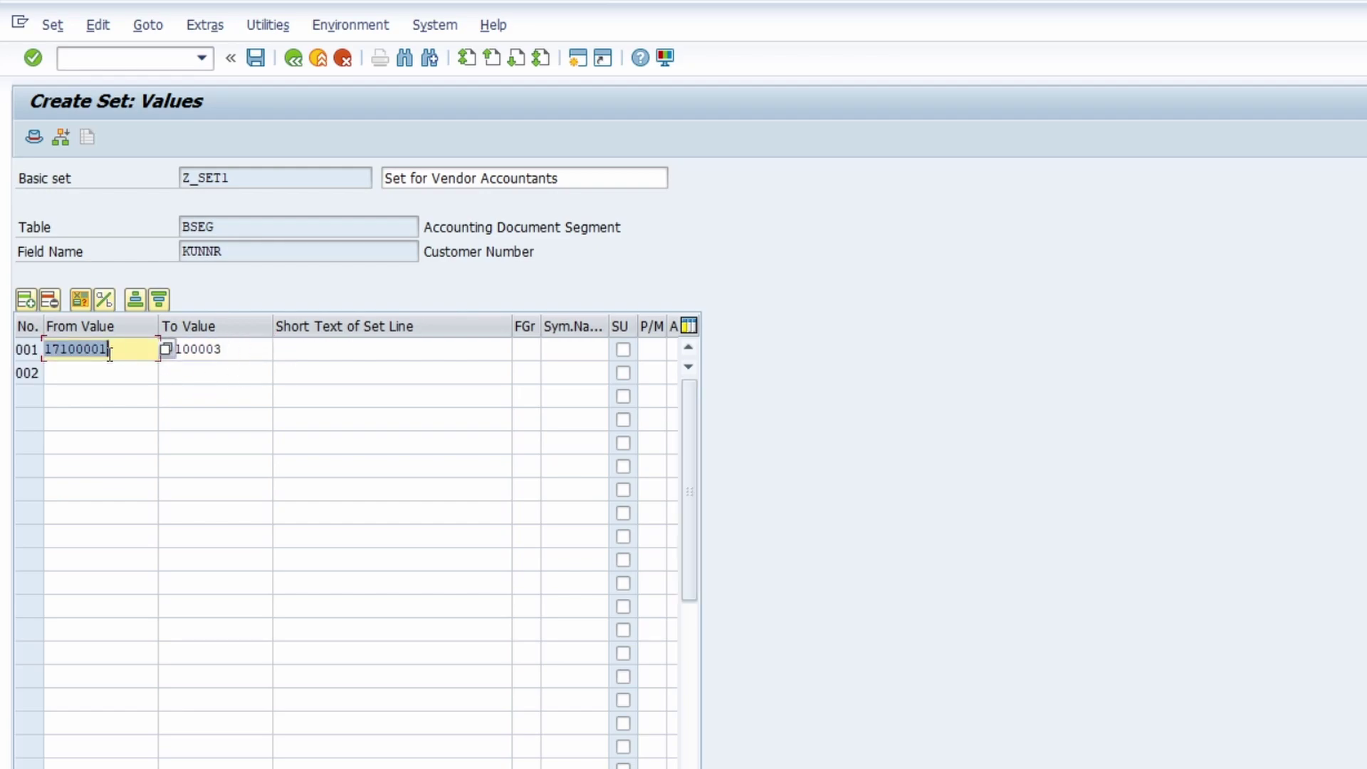
Check the second row stays empty and select the range bounds 17100001 and 17100003
{"action": "left_click", "coordinate": [59, 369]}
{"action": "left_click", "coordinate": [31, 370]}
{"action": "key", "text": "Tab"}
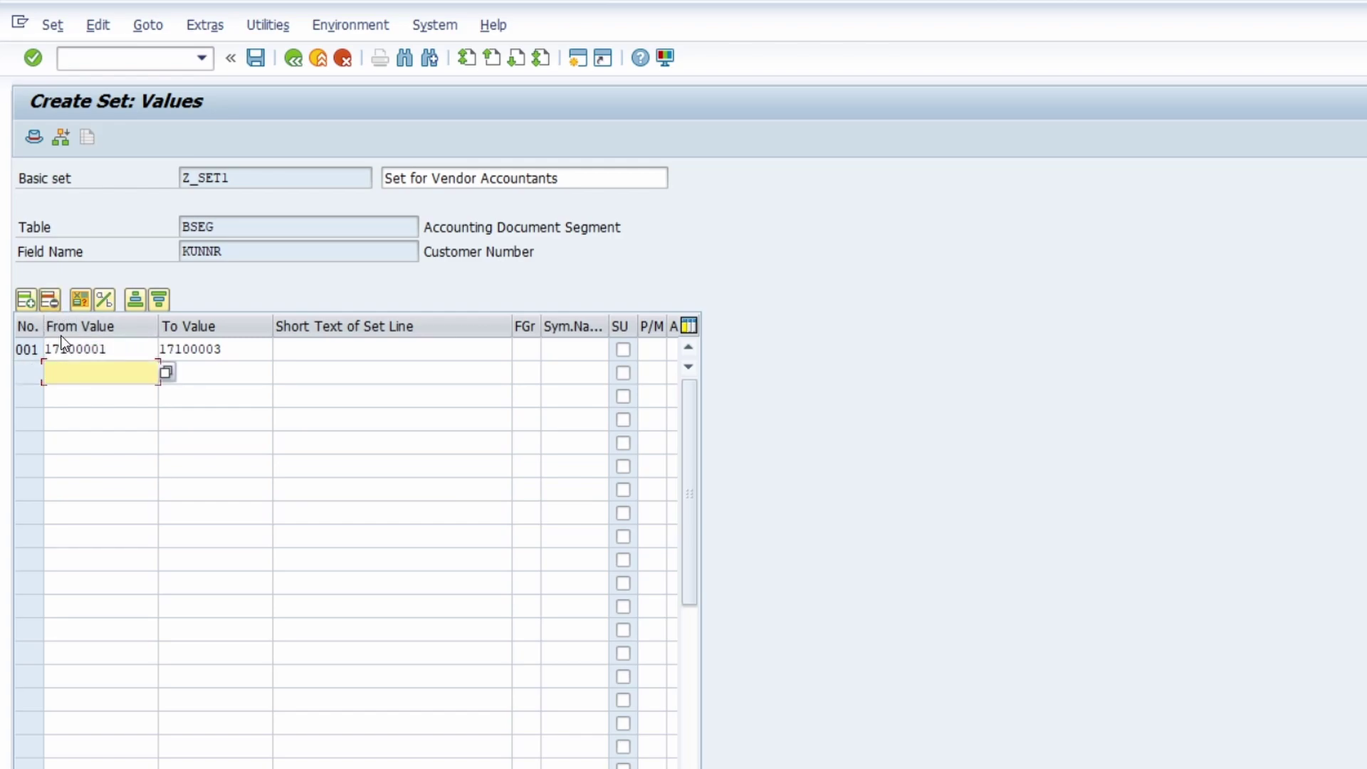
{"action": "left_click", "coordinate": [228, 349]}
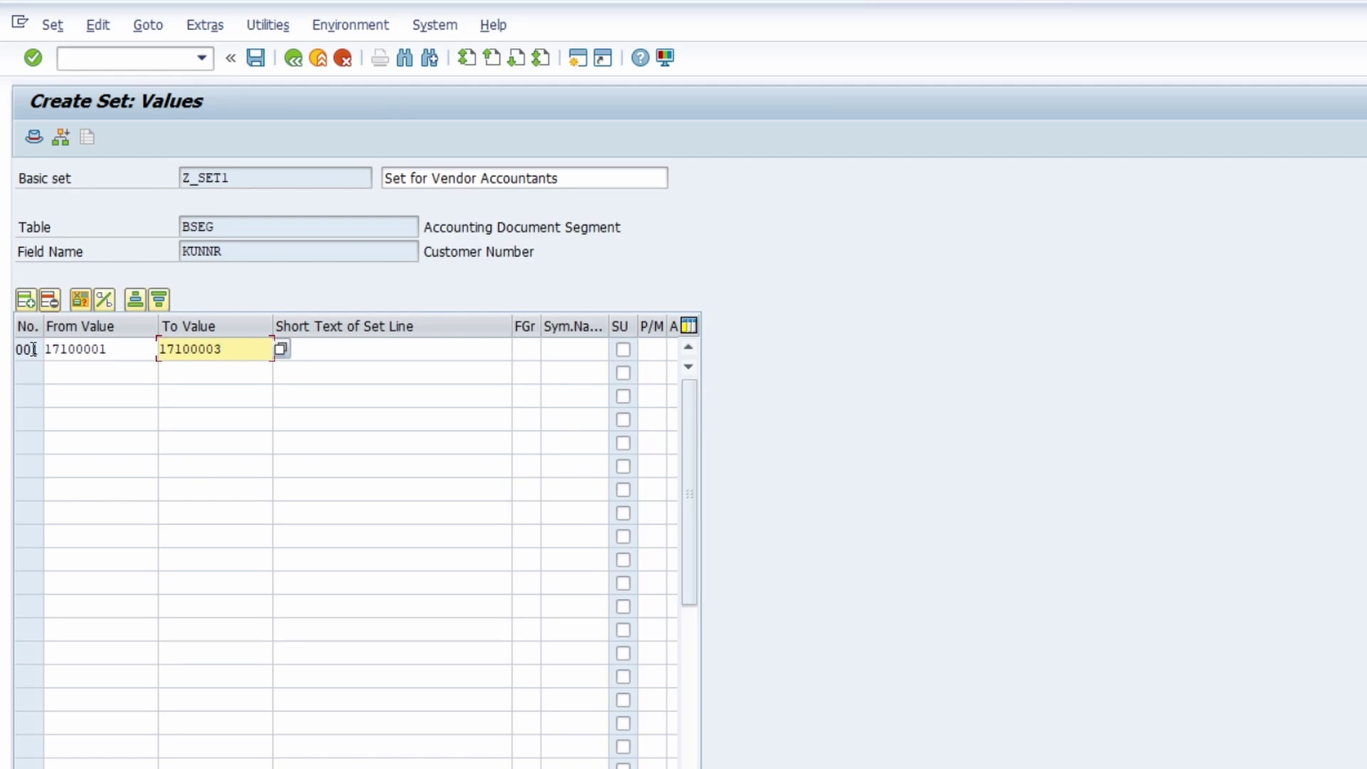
{"action": "double_click", "coordinate": [133, 349]}
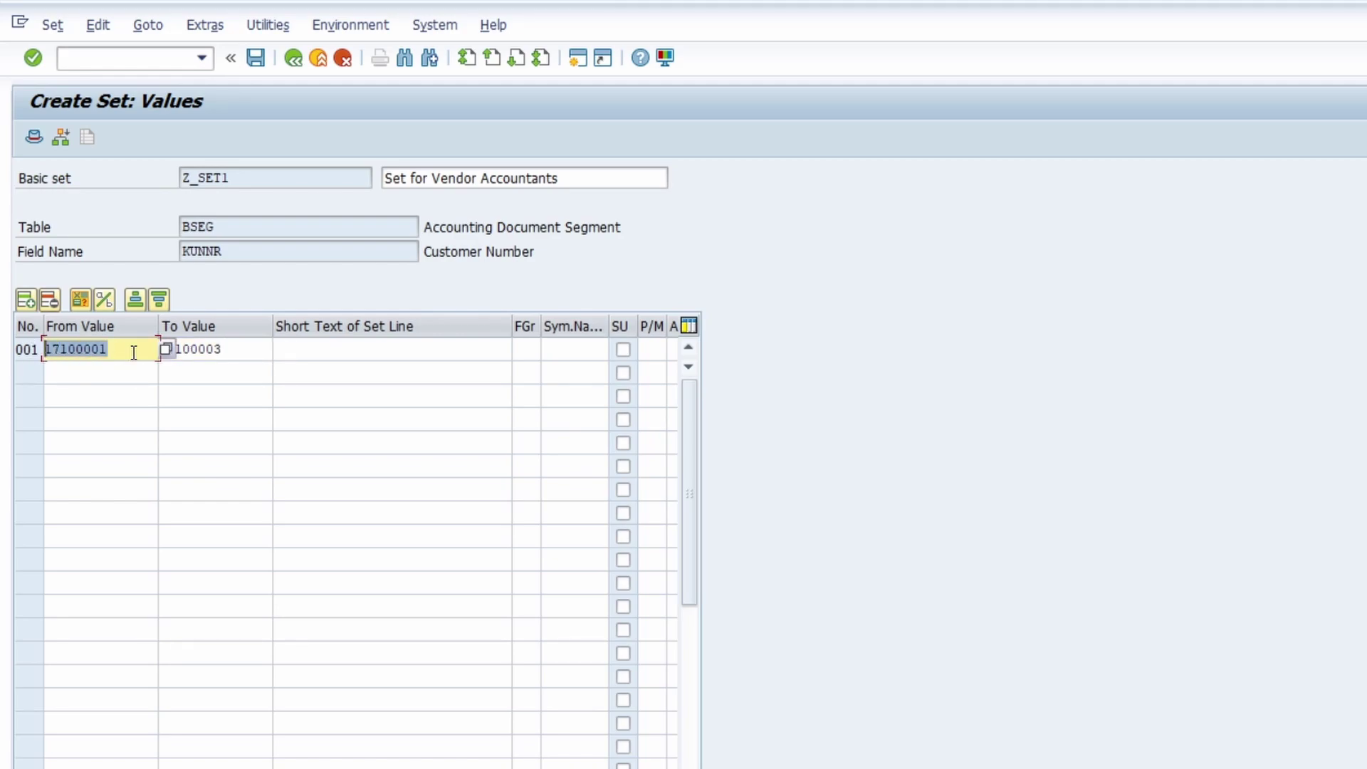
{"action": "double_click", "coordinate": [186, 349]}
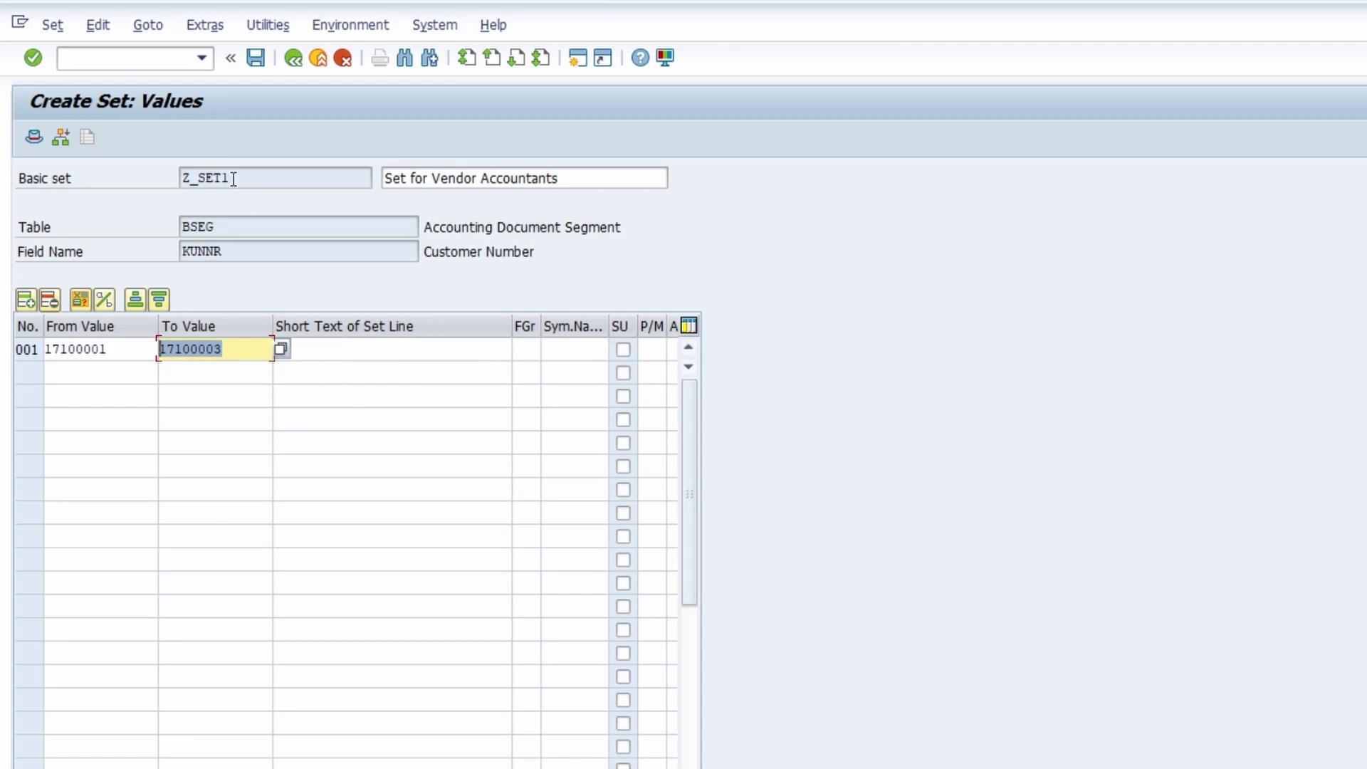
Save the new customer set Z_SET1
{"action": "left_click", "coordinate": [259, 62]}
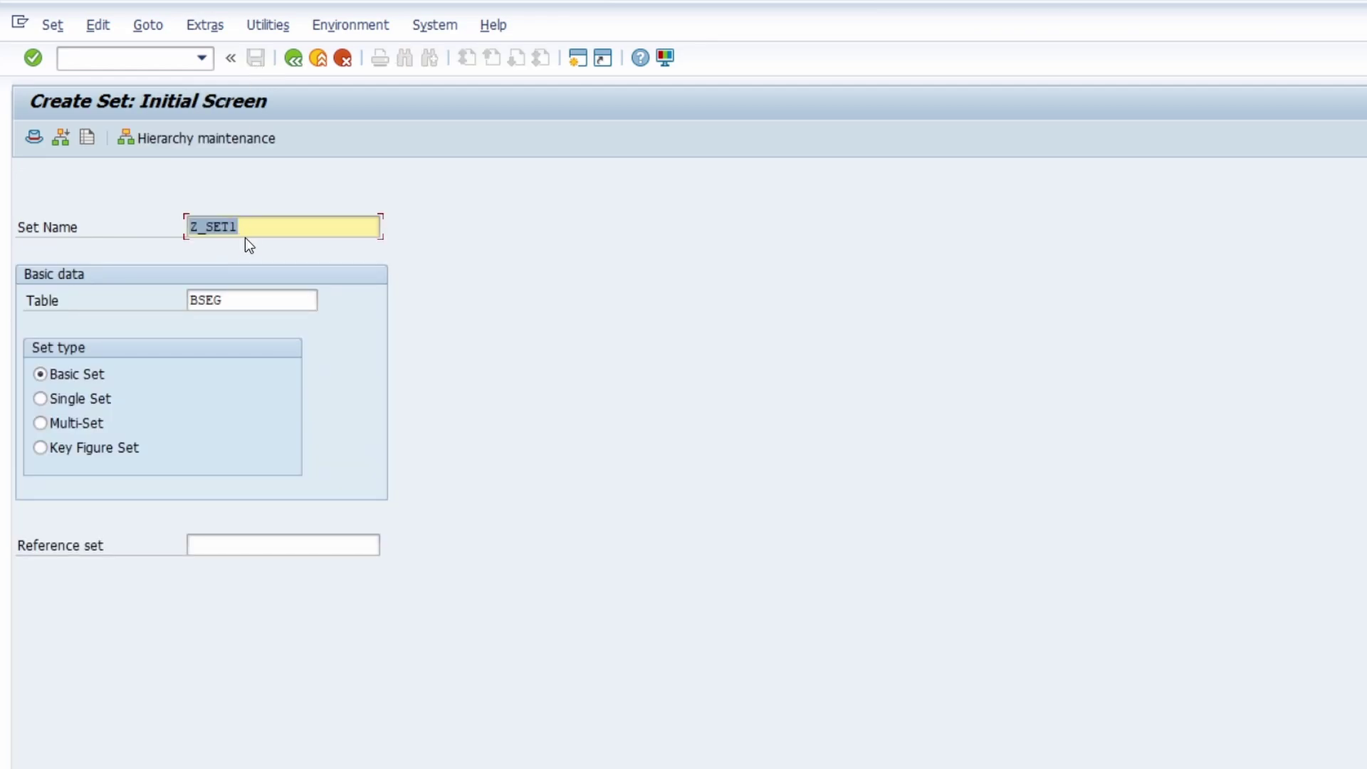
{"action": "key", "text": "Home"}
{"action": "double_click", "coordinate": [271, 224]}
Enter transaction /nOB28 in the command field
{"action": "left_click", "coordinate": [127, 56]}
{"action": "type", "text": "/n"}
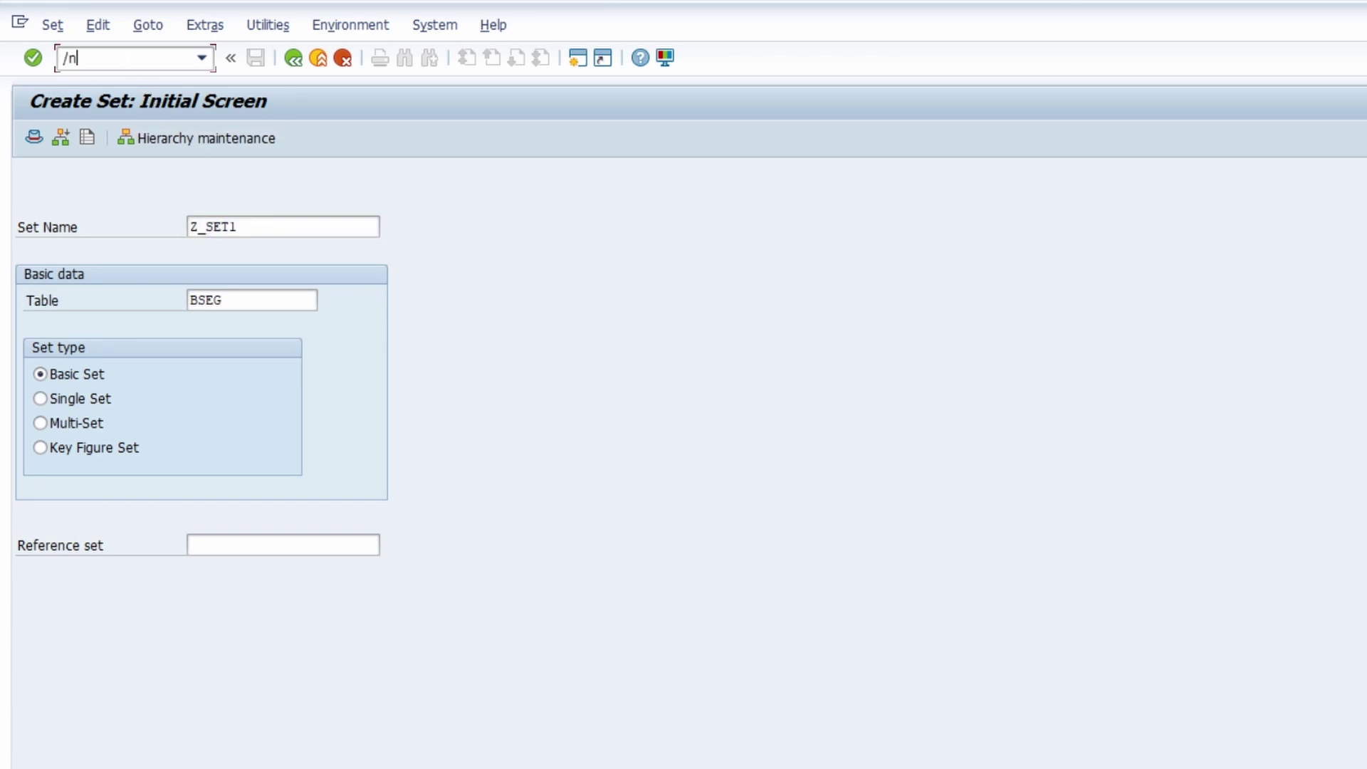
{"action": "type", "text": "oba"}
{"action": "key", "text": "BackSpace"}
{"action": "type", "text": "28"}
Open the prerequisite formula of Step 001 in validation Z_0001
{"action": "key", "text": "Return"}
{"action": "double_click", "coordinate": [48, 206]}
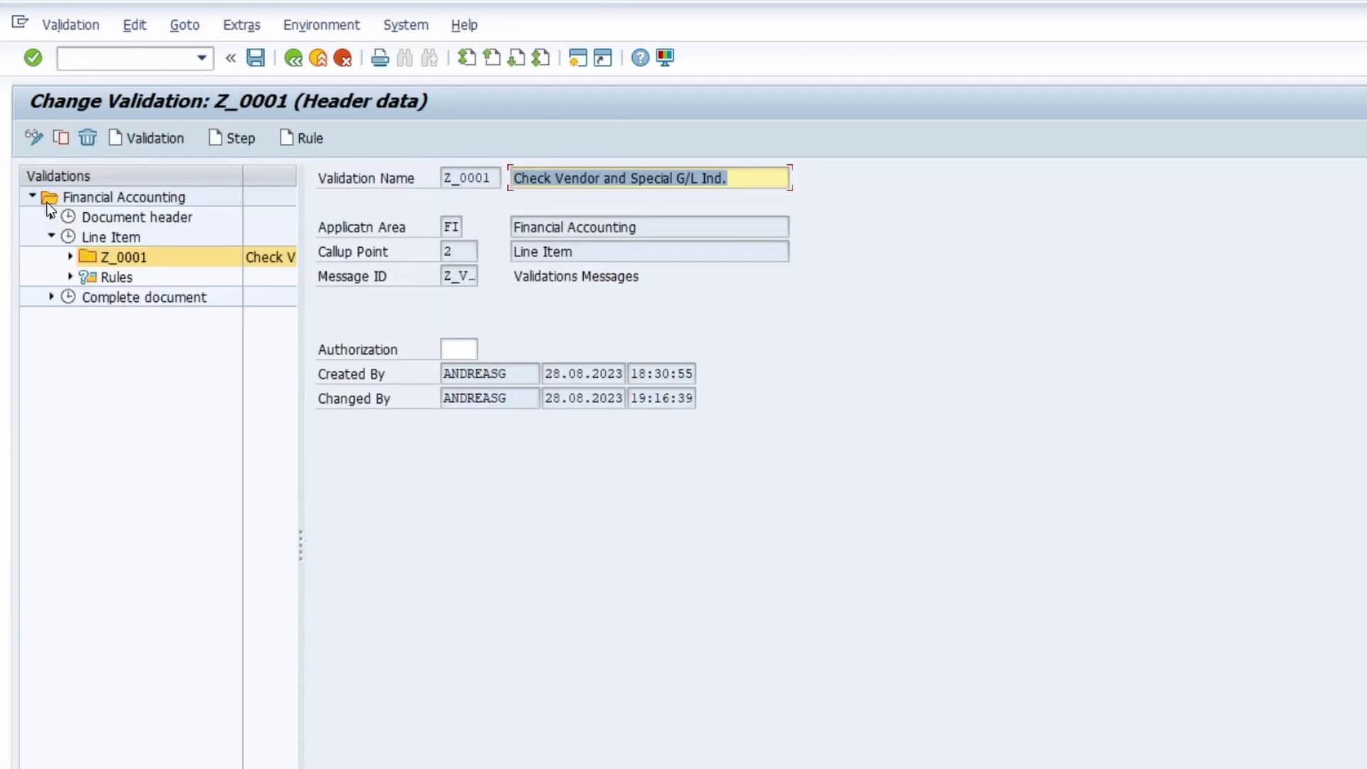
{"action": "left_click", "coordinate": [71, 257]}
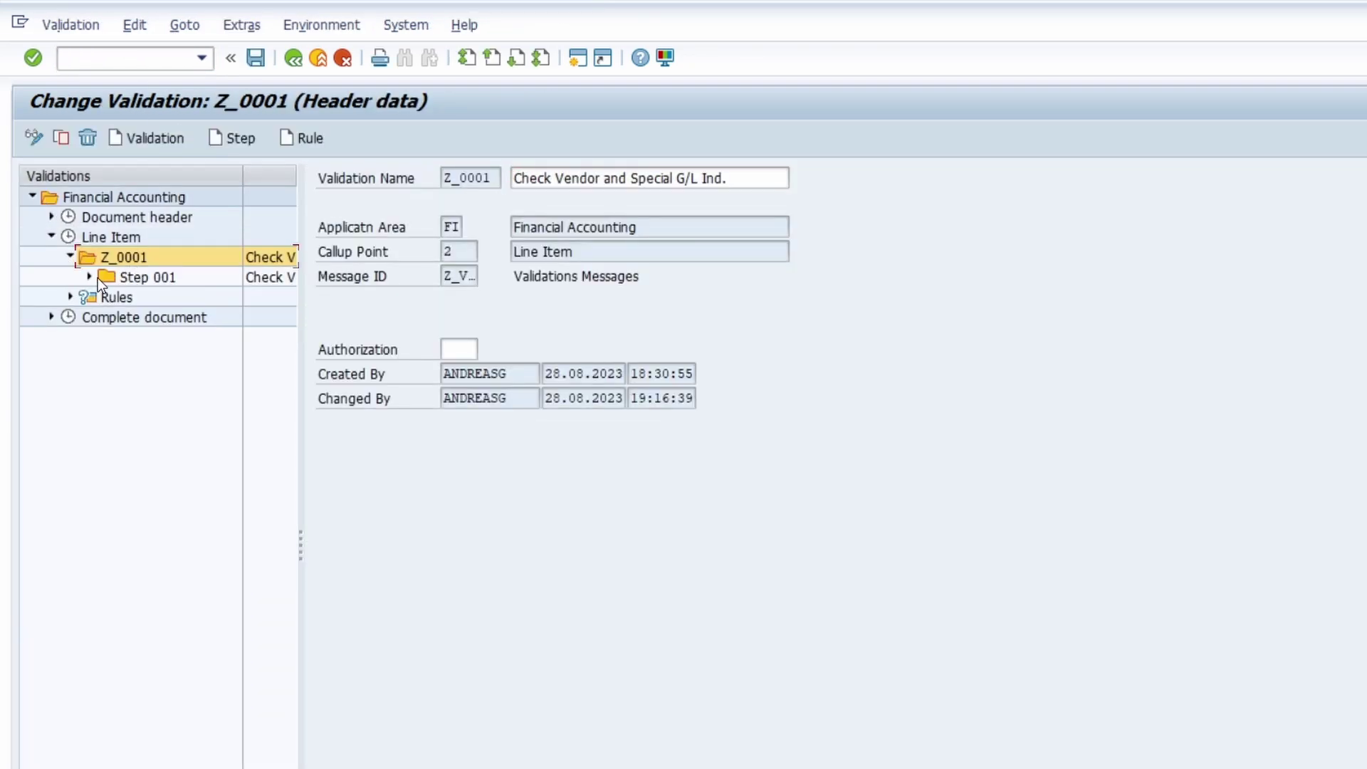
{"action": "left_click", "coordinate": [90, 277]}
{"action": "double_click", "coordinate": [169, 295]}
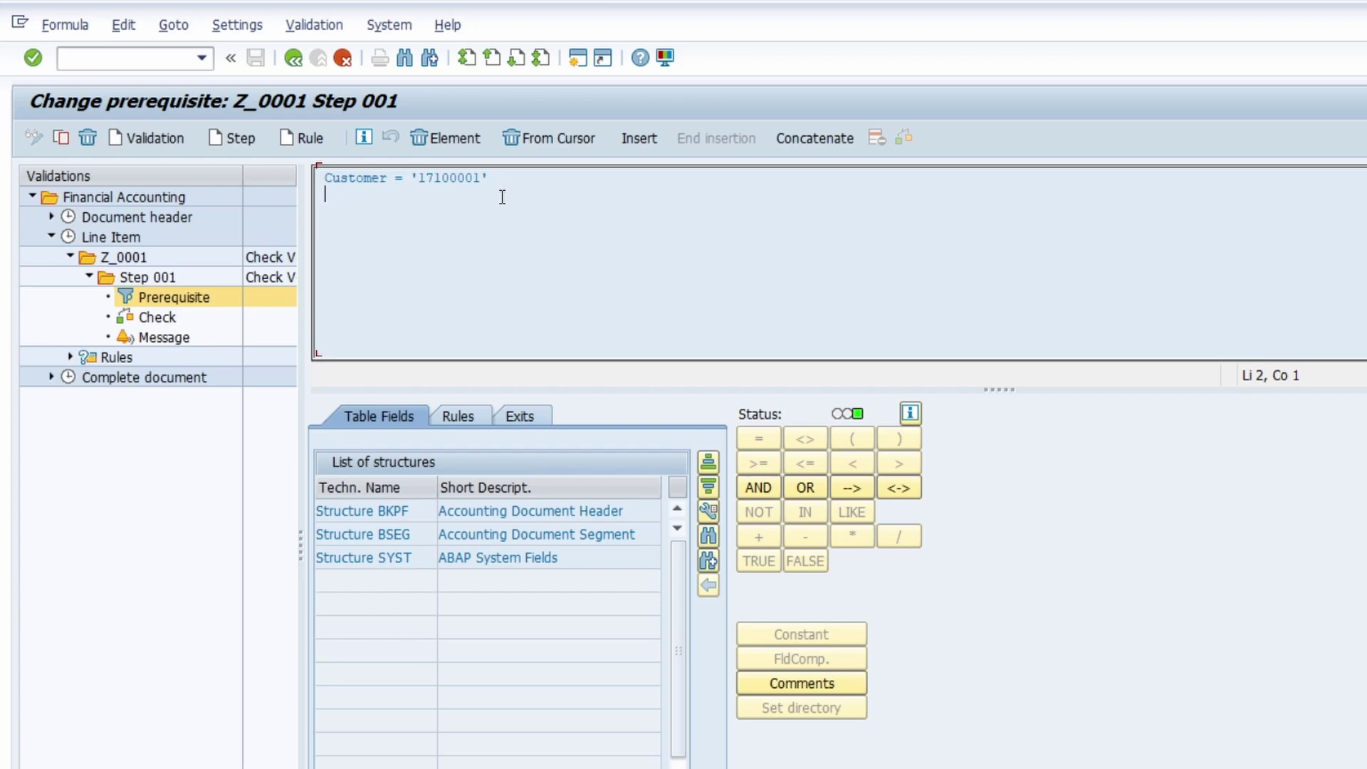
Replace Customer = '17100001' with Customer IN in the prerequisite
{"action": "left_click_drag", "start_coordinate": [413, 183], "coordinate": [570, 178]}
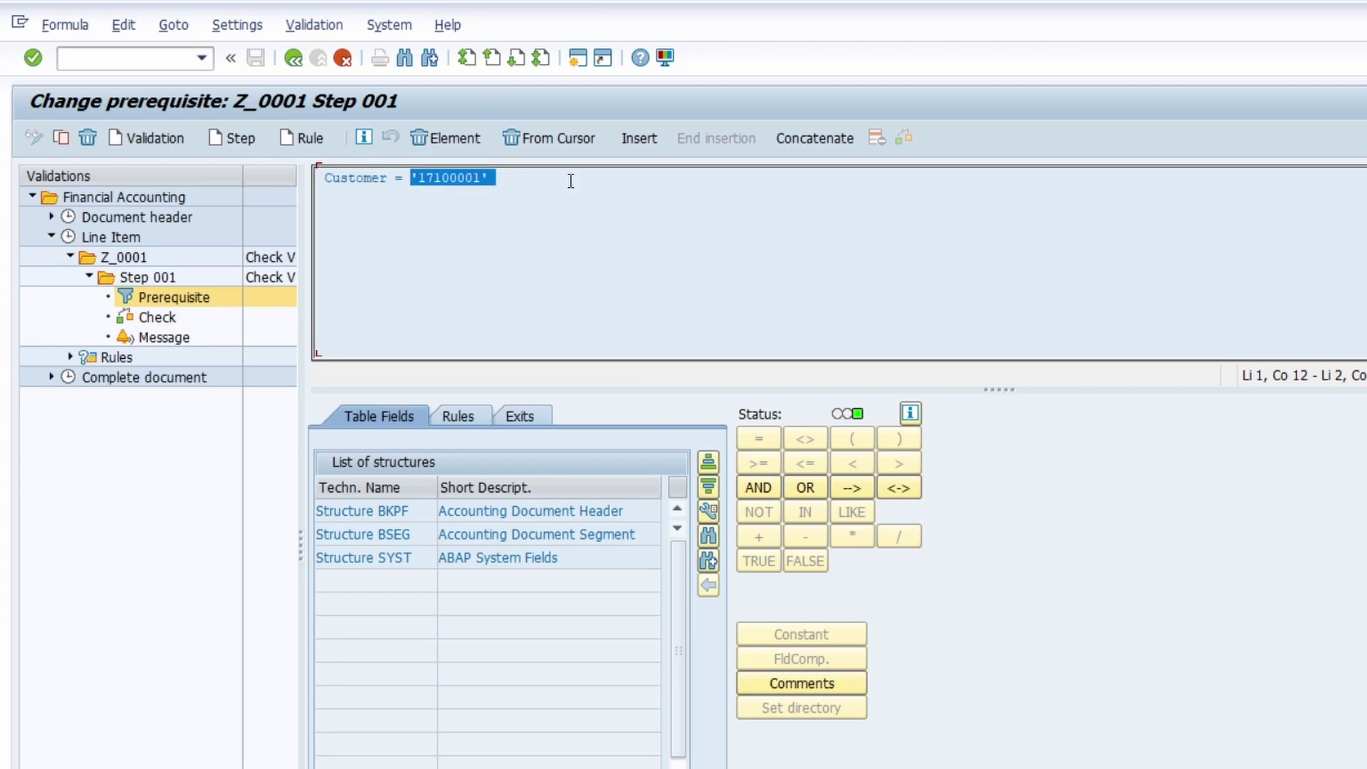
{"action": "left_click", "coordinate": [563, 189]}
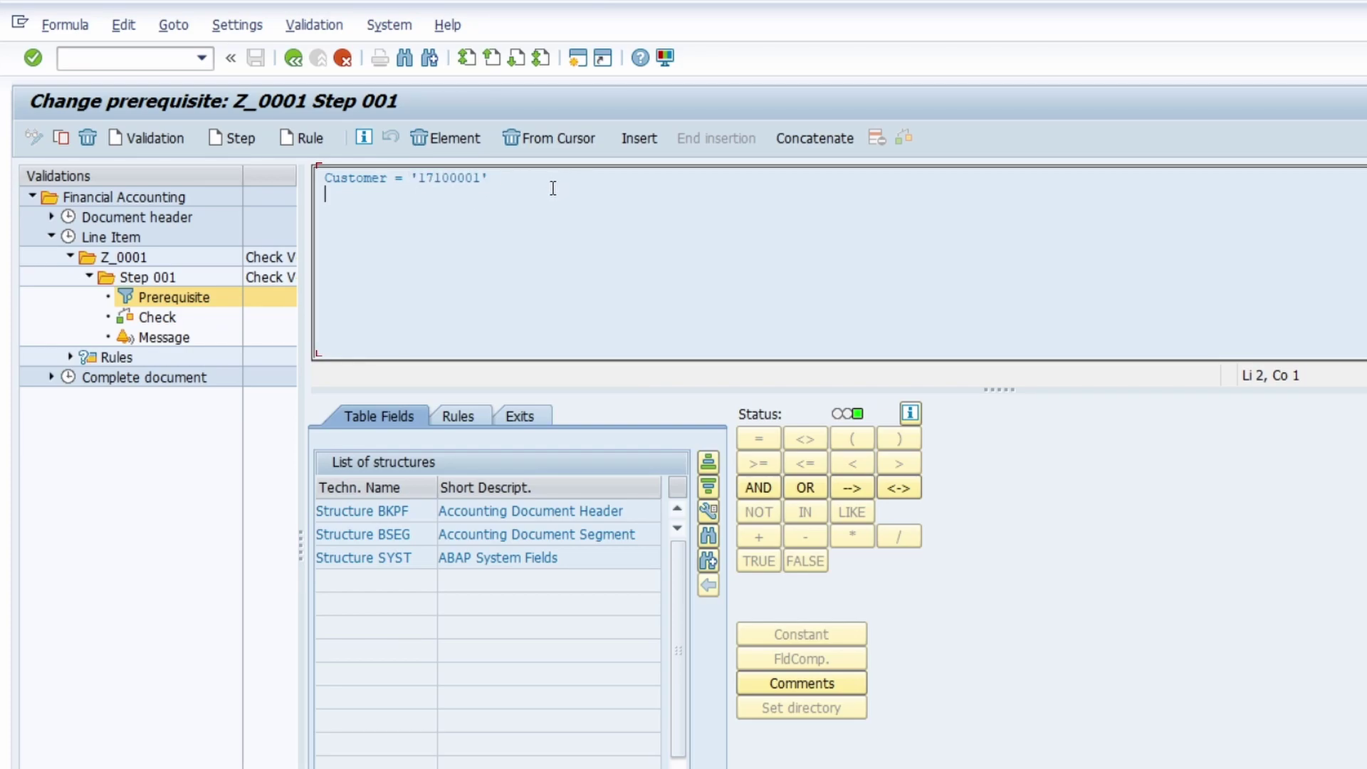
{"action": "left_click", "coordinate": [534, 181]}
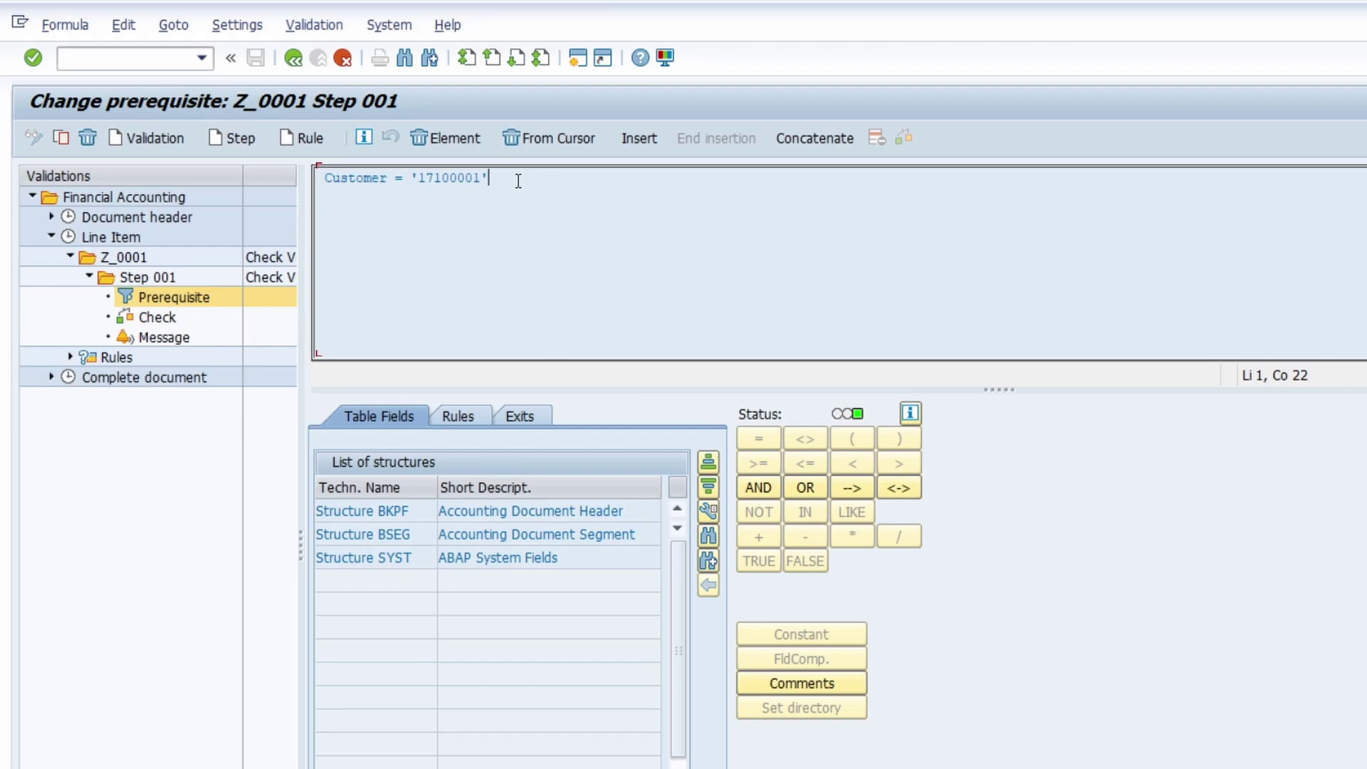
{"action": "left_click", "coordinate": [446, 141]}
{"action": "left_click", "coordinate": [446, 141]}
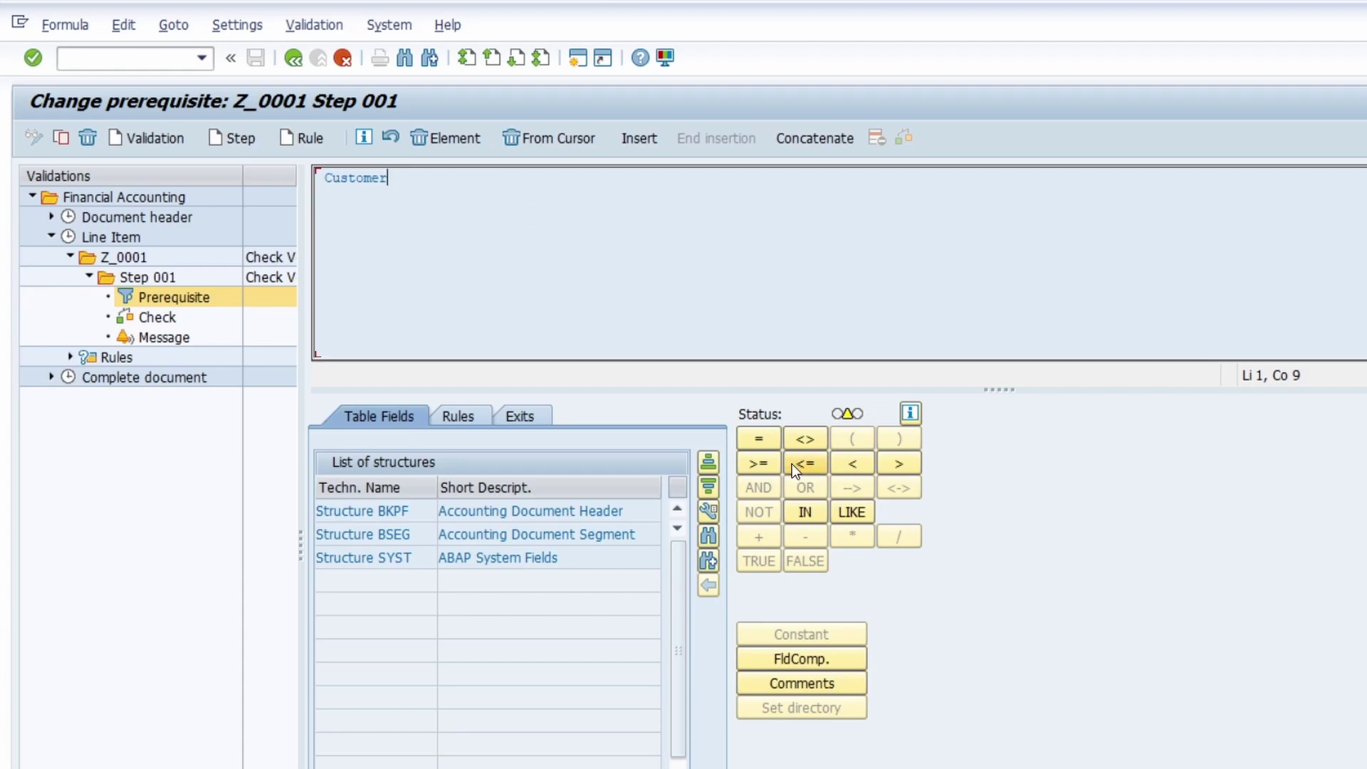
{"action": "left_click", "coordinate": [809, 508]}
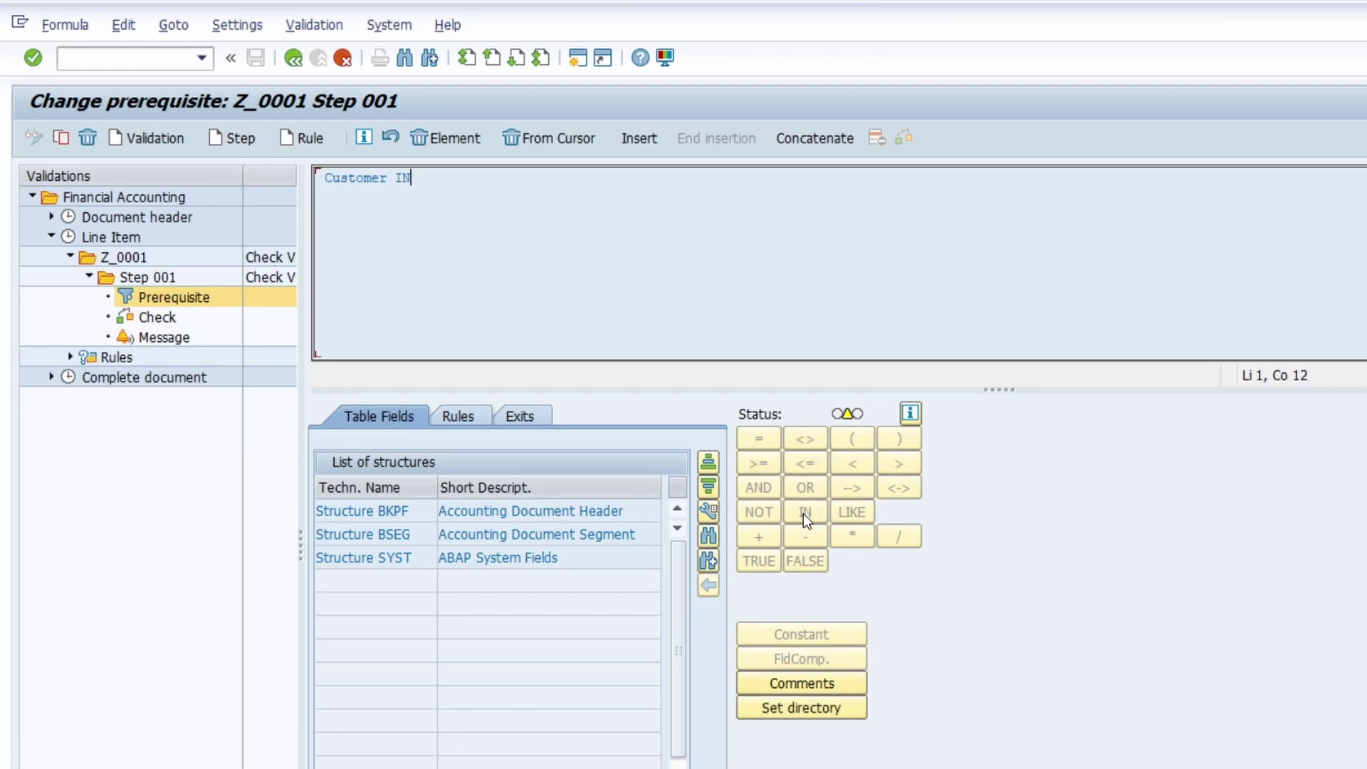
Insert set Z_SET1 (Set for Vendor Accountants) from the set directory after Customer IN
{"action": "left_click", "coordinate": [793, 708]}
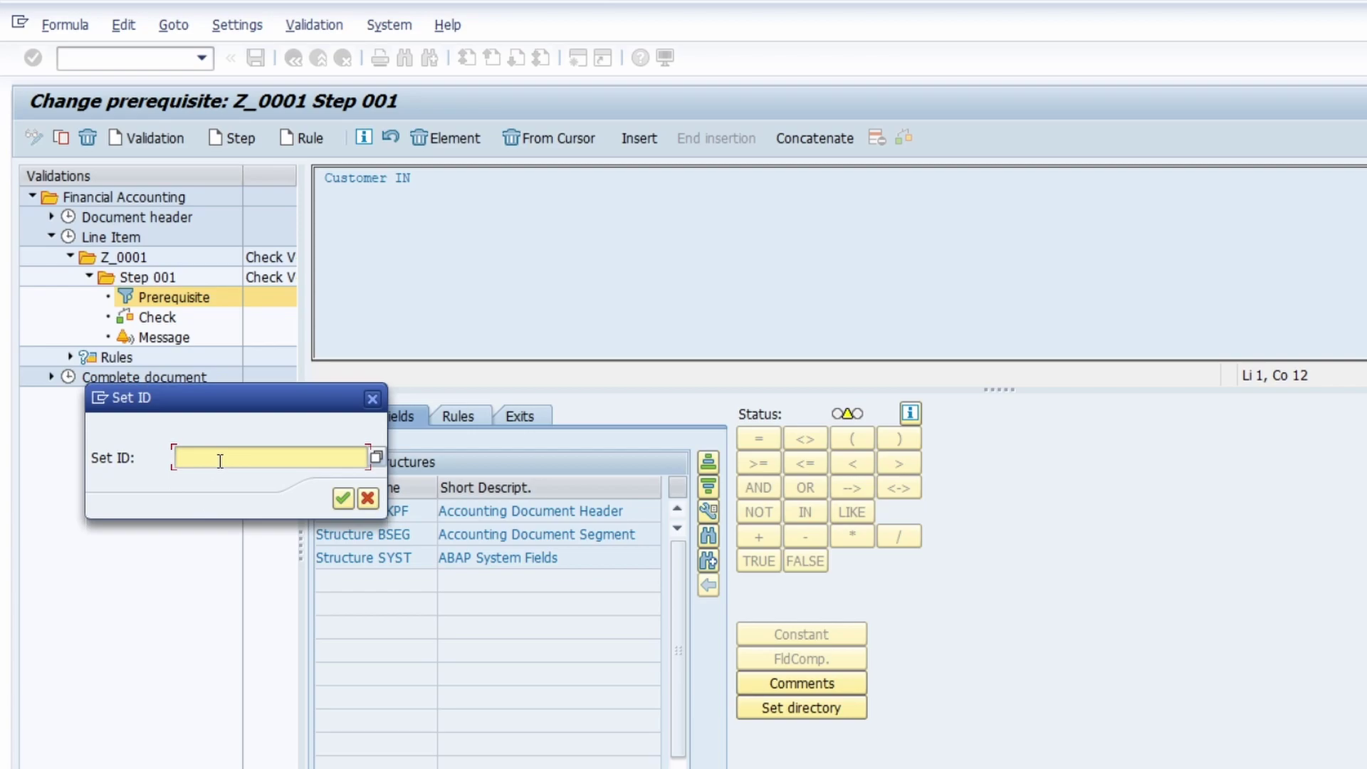
{"action": "left_click", "coordinate": [377, 457]}
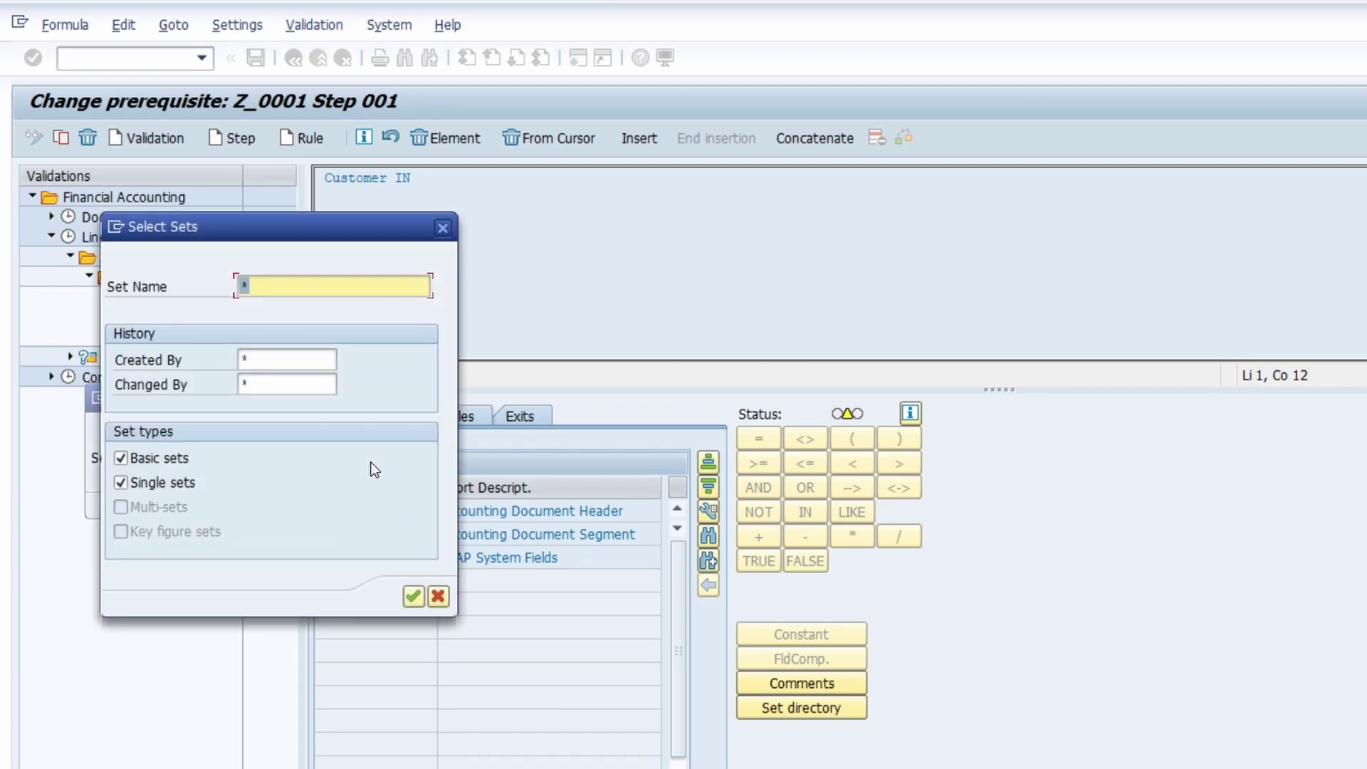
{"action": "left_click", "coordinate": [413, 596]}
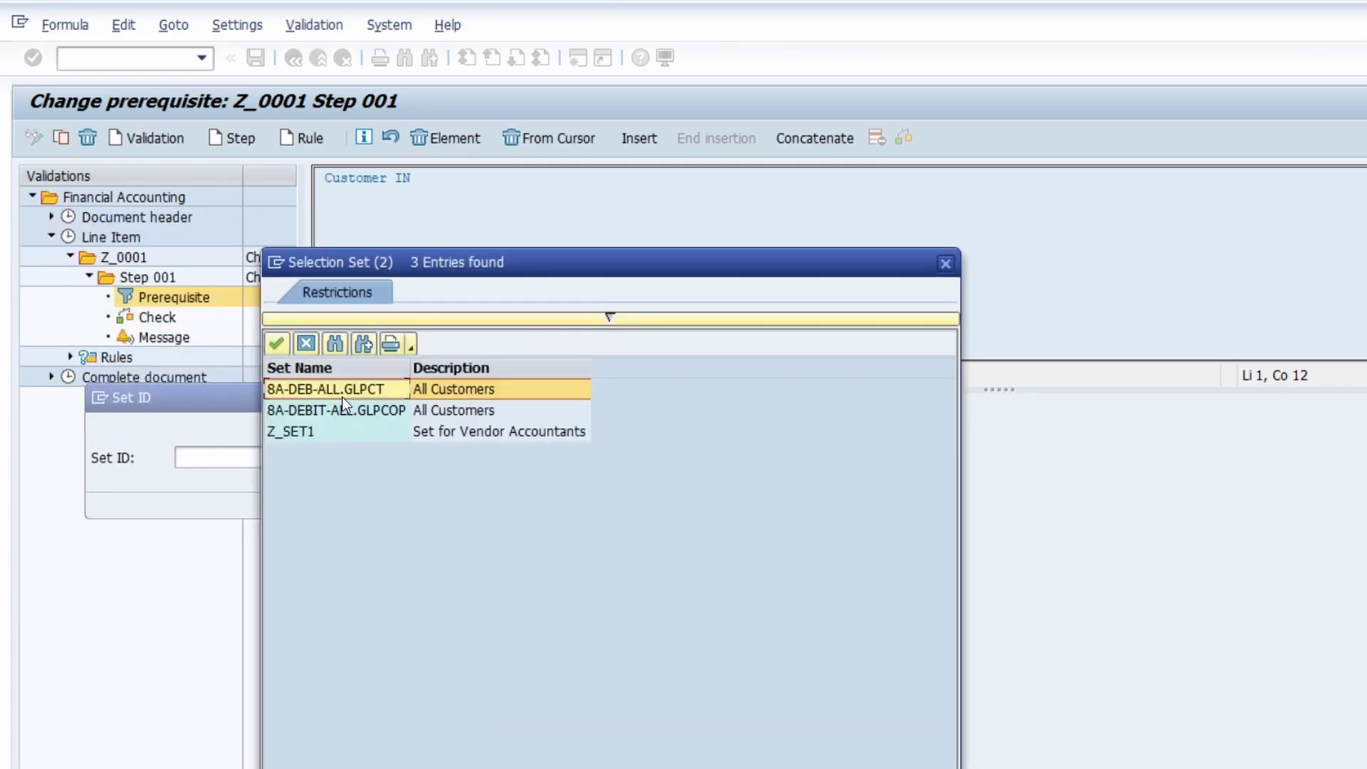
{"action": "left_click", "coordinate": [315, 432]}
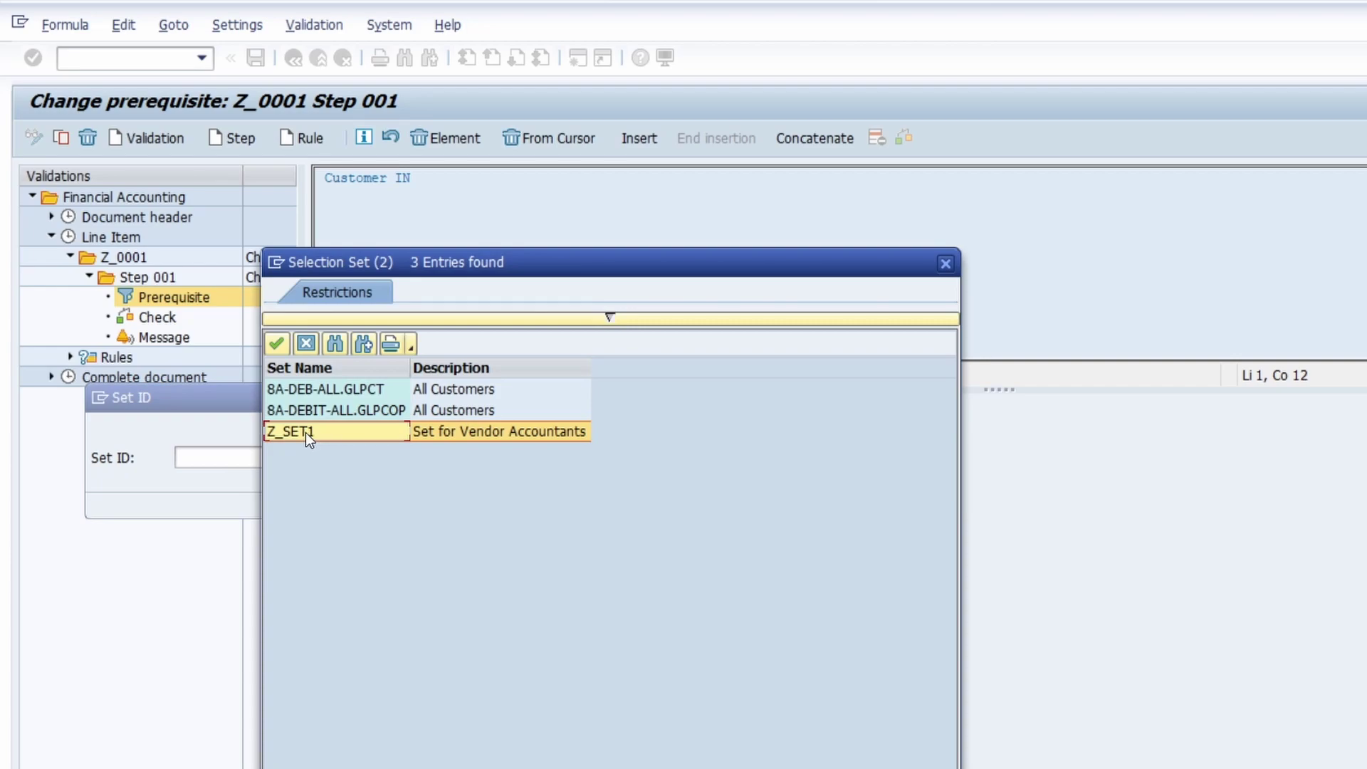
{"action": "key", "text": "Return"}
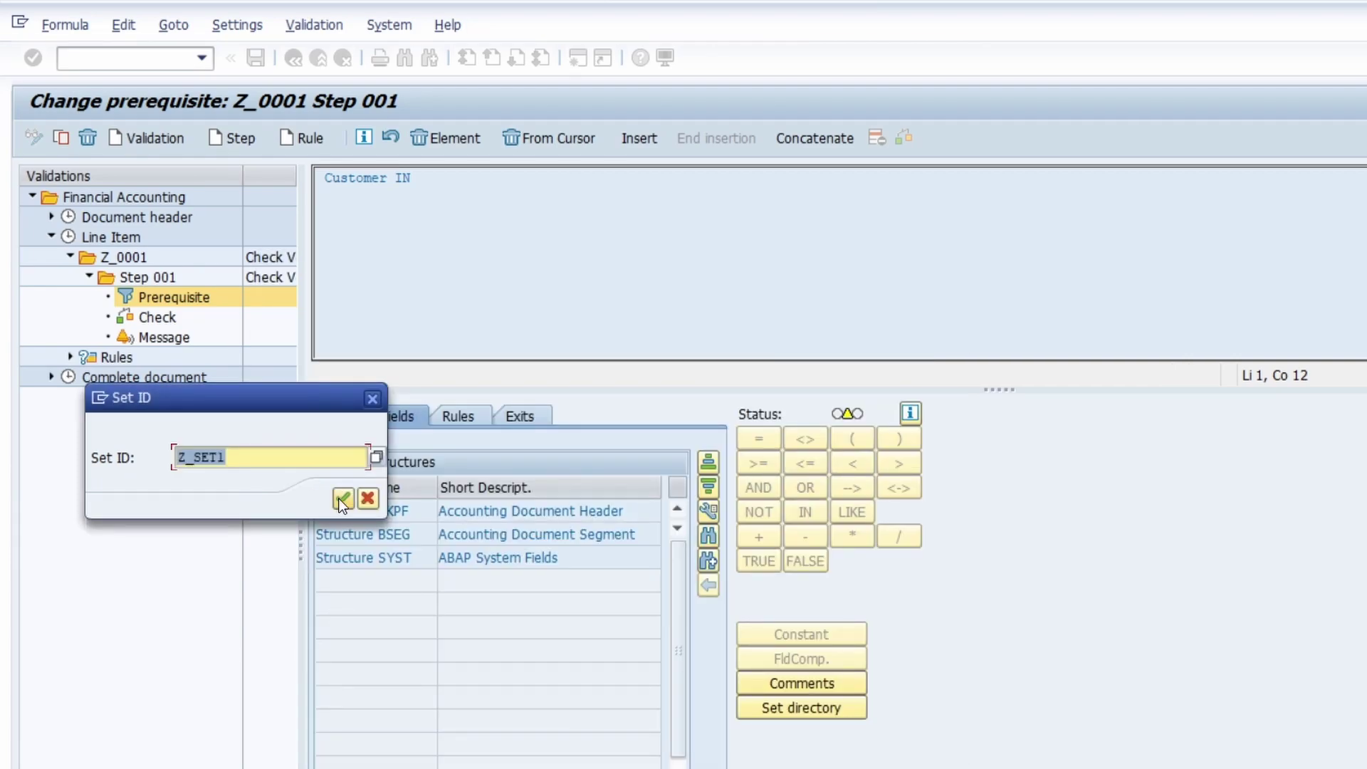
{"action": "key", "text": "Return"}
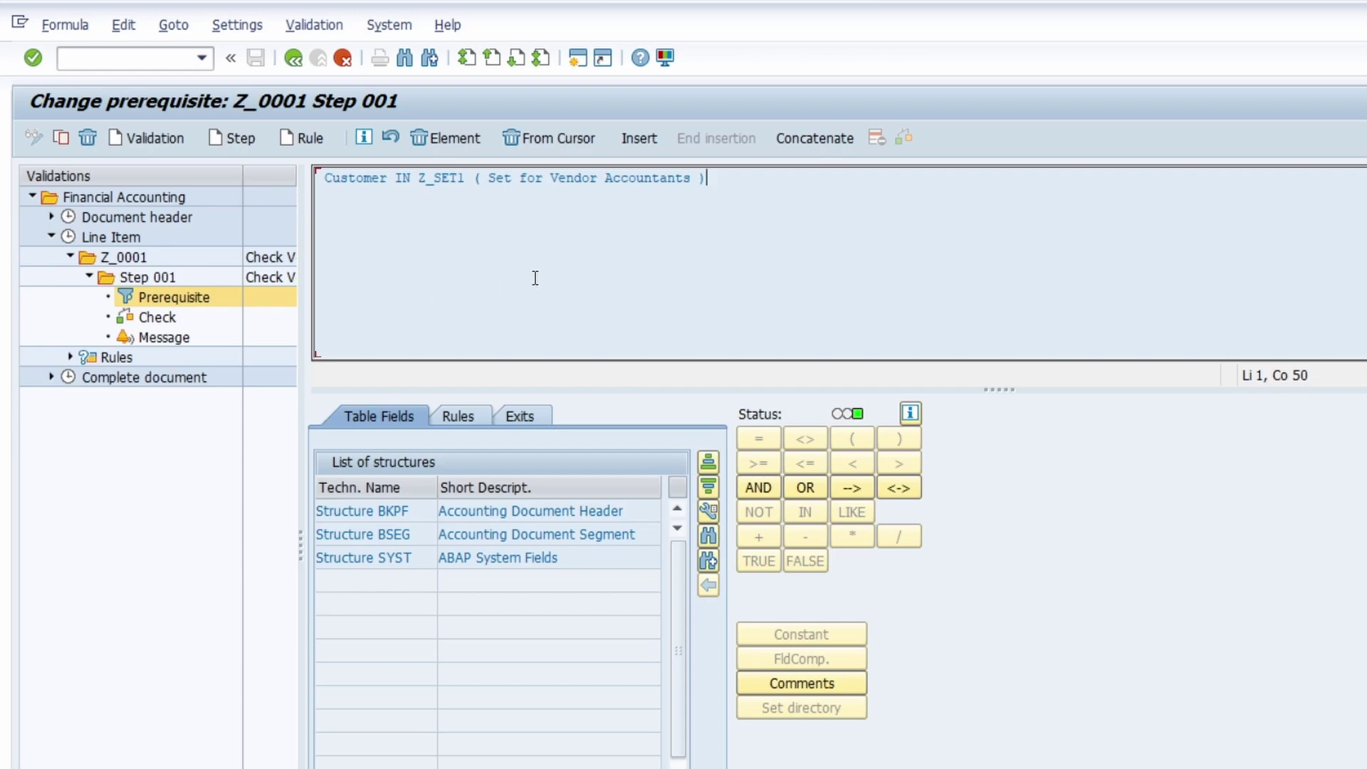
Return to the step overview and save the changed validation Z_0001
{"action": "left_click", "coordinate": [293, 62]}
{"action": "left_click", "coordinate": [250, 63]}
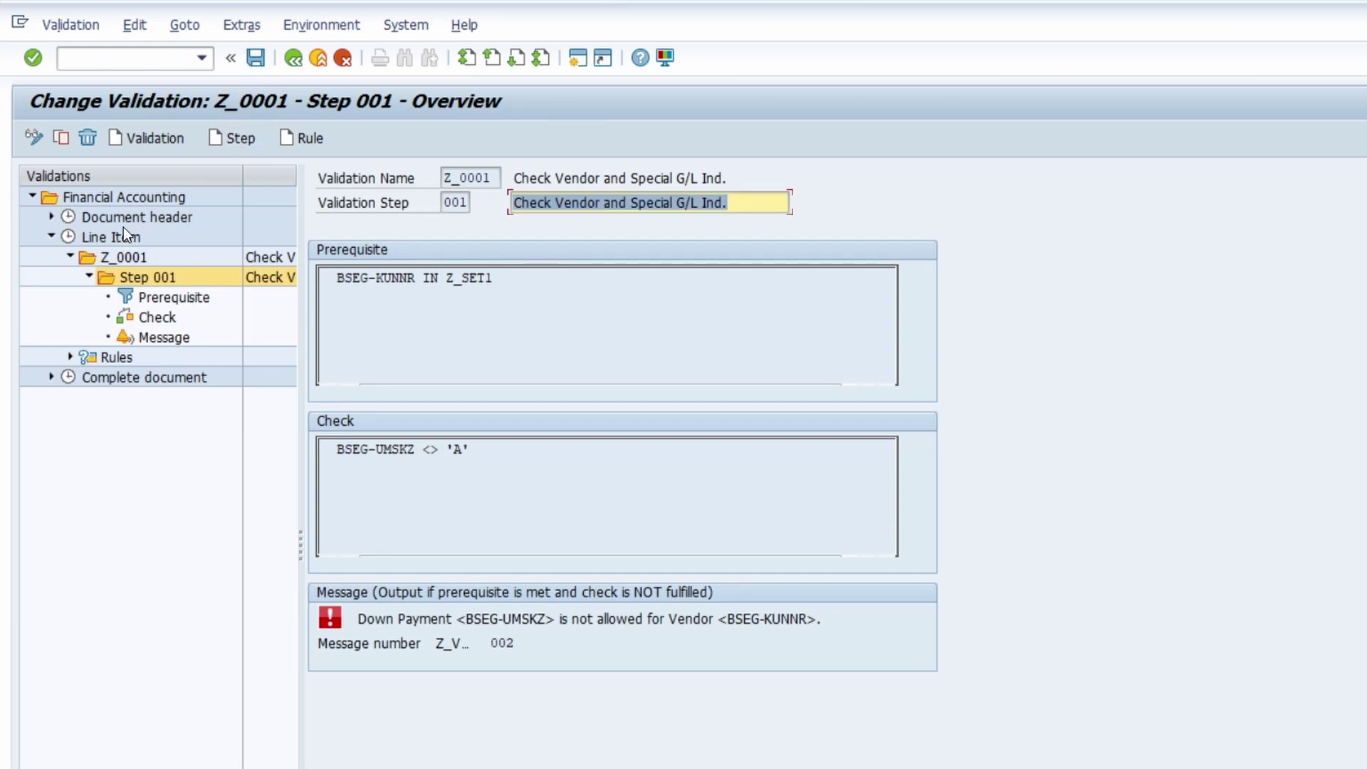
{"action": "left_click", "coordinate": [122, 196]}
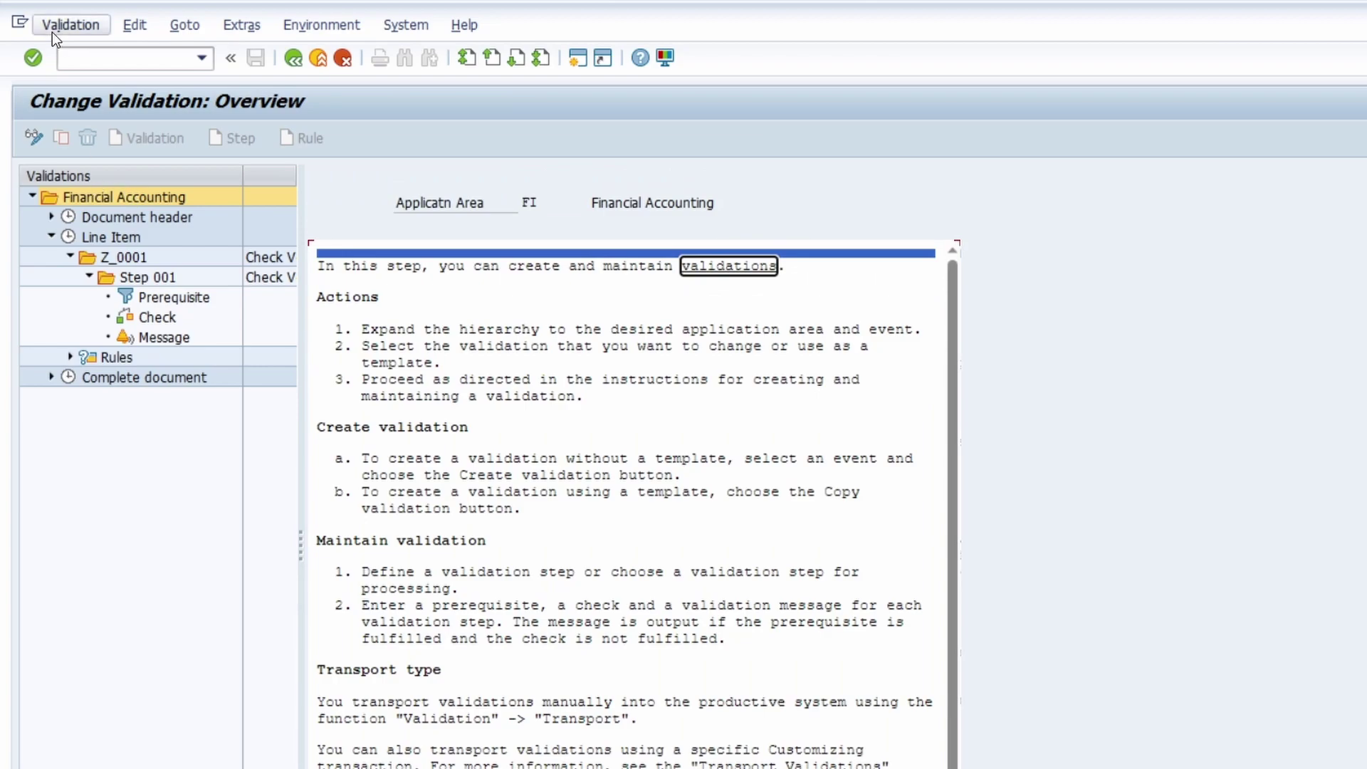
Open the company code validation assignments and the header data of Z_0001
{"action": "left_click", "coordinate": [63, 27]}
{"action": "left_click", "coordinate": [63, 30]}
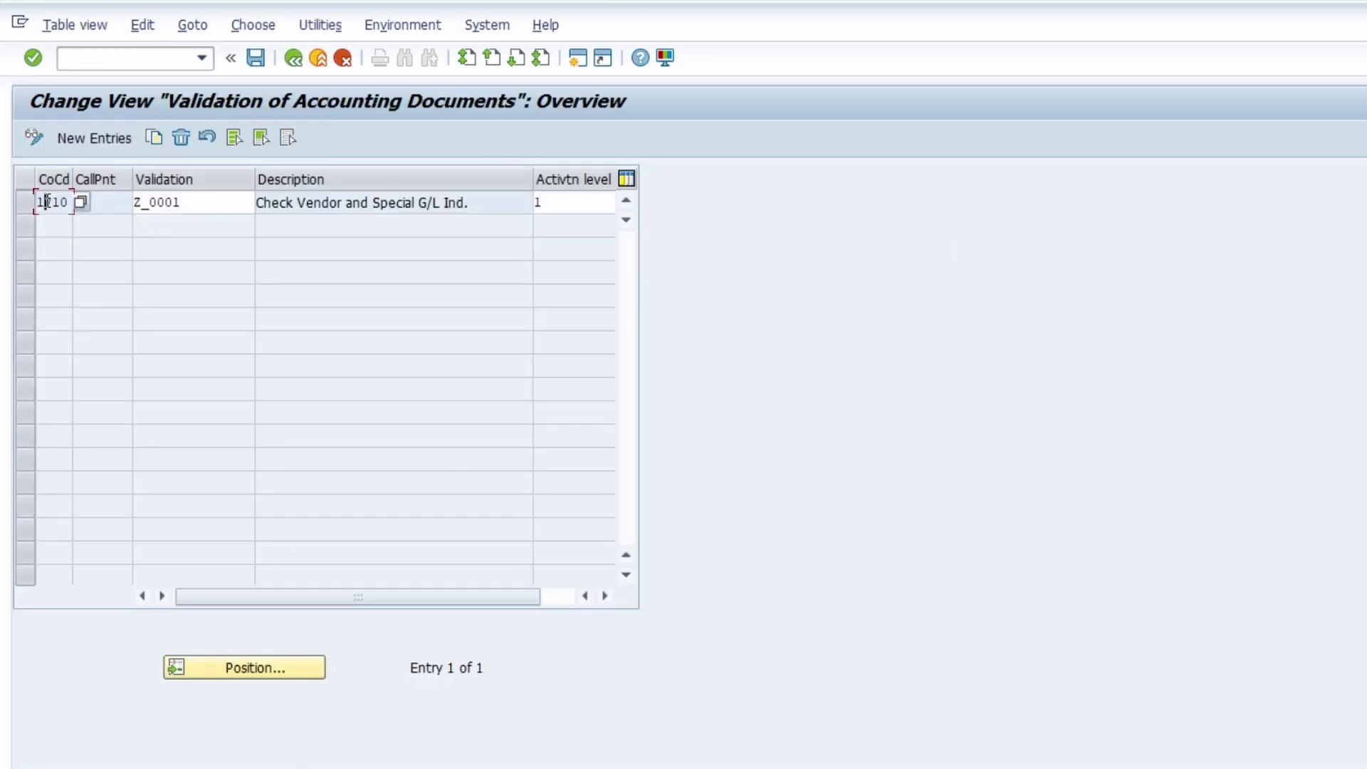
{"action": "double_click", "coordinate": [47, 201]}
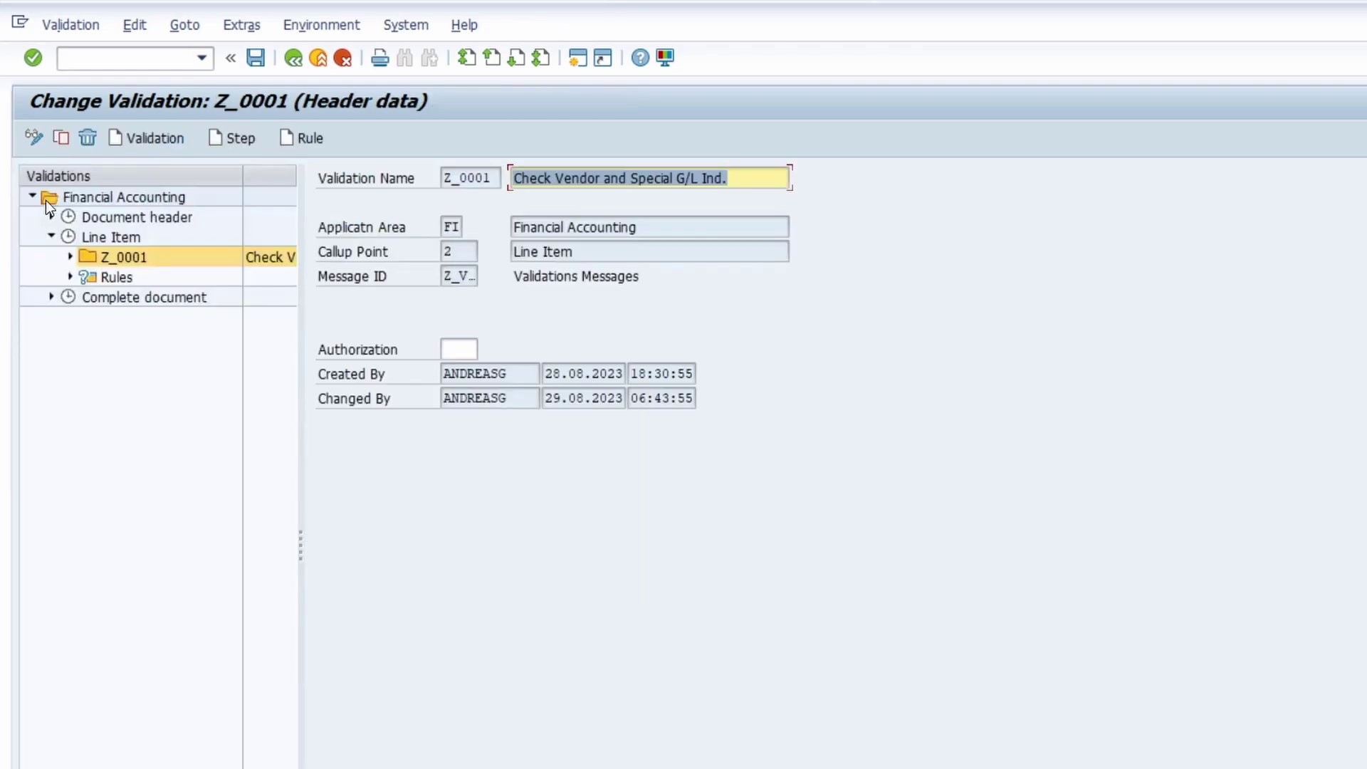
{"action": "left_click", "coordinate": [79, 27]}
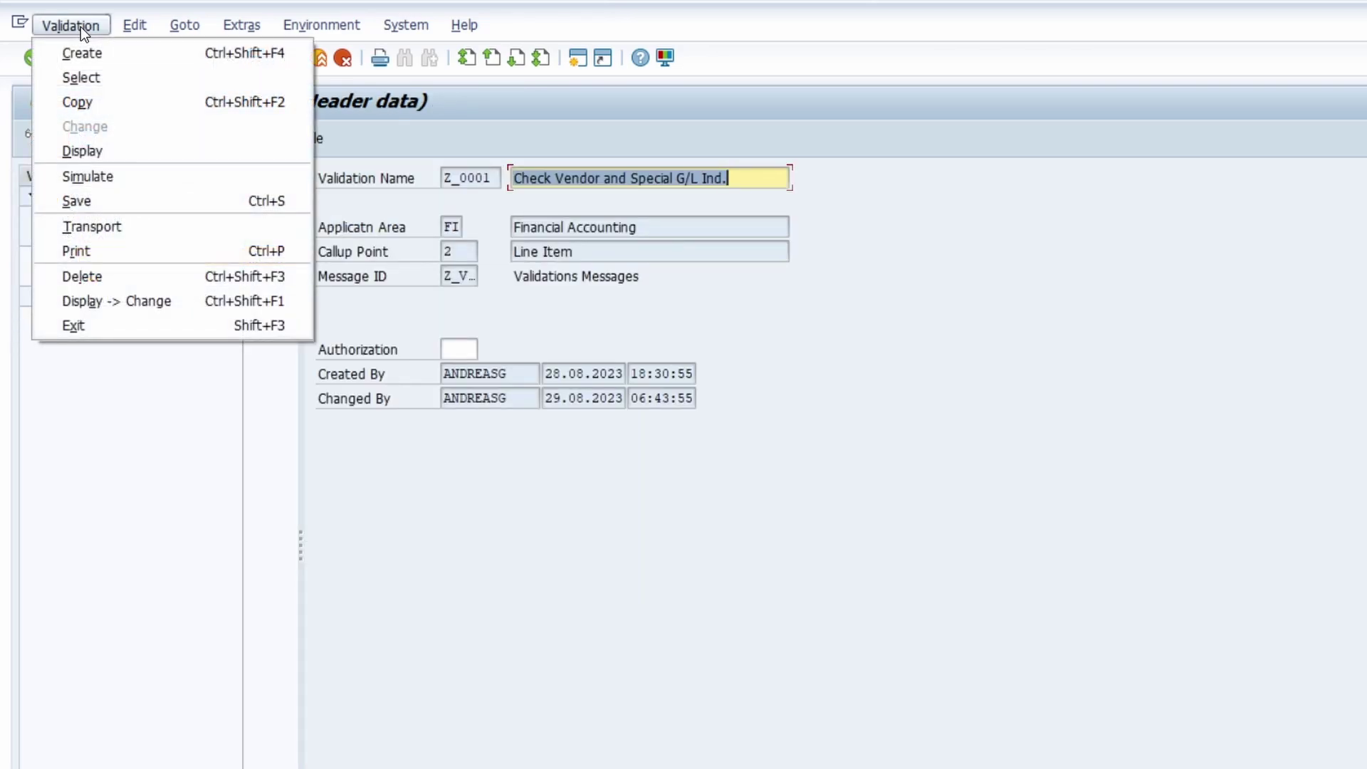
Simulate validation Z_0001 for customer 17100001 with special G/L indicator A
{"action": "left_click", "coordinate": [108, 176]}
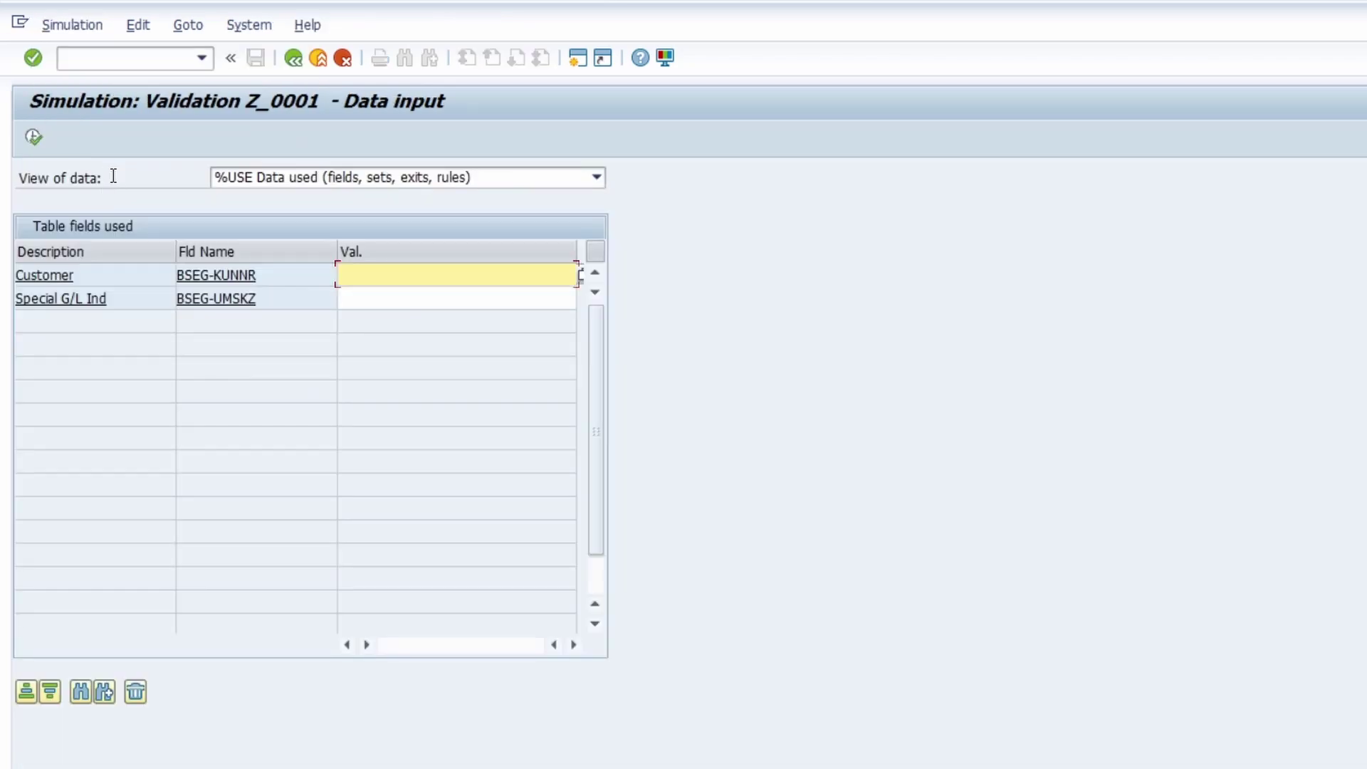
{"action": "left_click", "coordinate": [378, 279]}
{"action": "left_click", "coordinate": [387, 297]}
{"action": "left_click", "coordinate": [387, 298]}
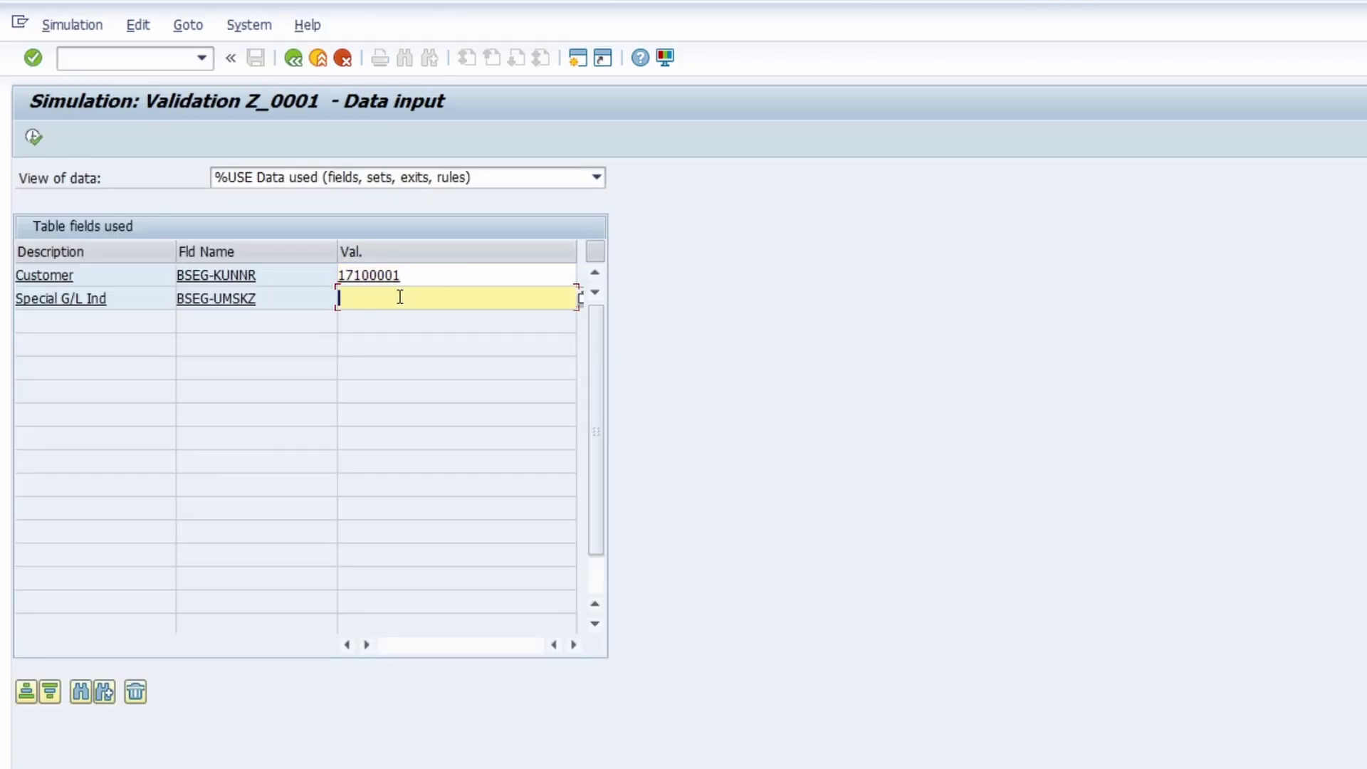
{"action": "left_click", "coordinate": [387, 354]}
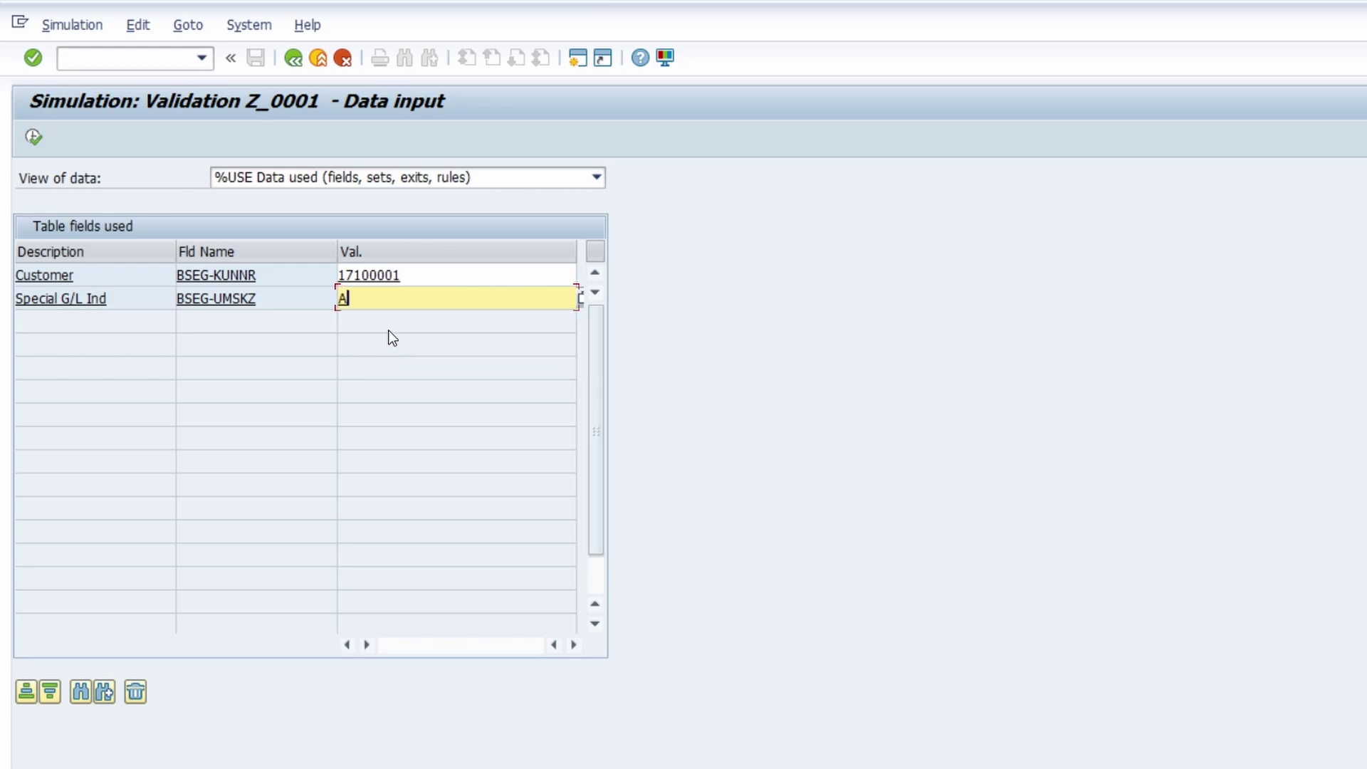
{"action": "left_click", "coordinate": [439, 278]}
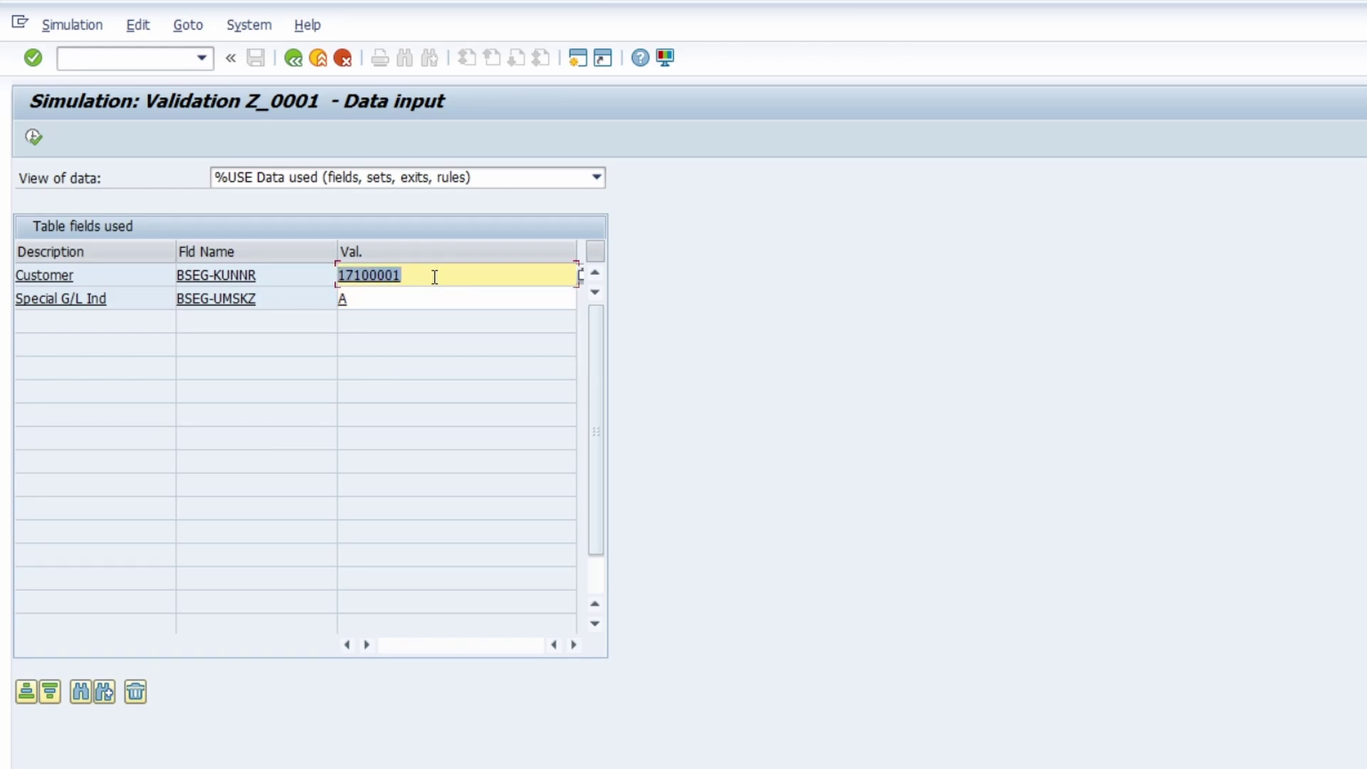
{"action": "left_click", "coordinate": [372, 298]}
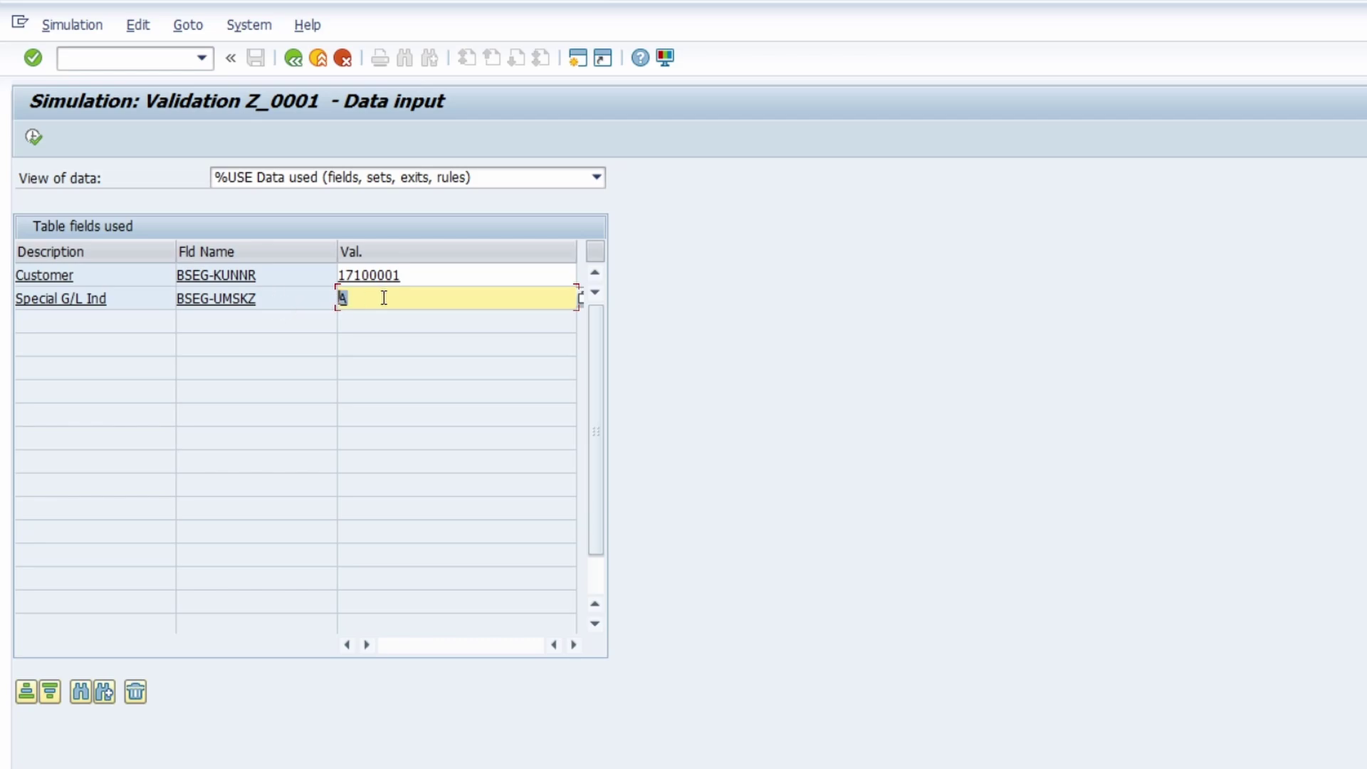
{"action": "left_click", "coordinate": [33, 136]}
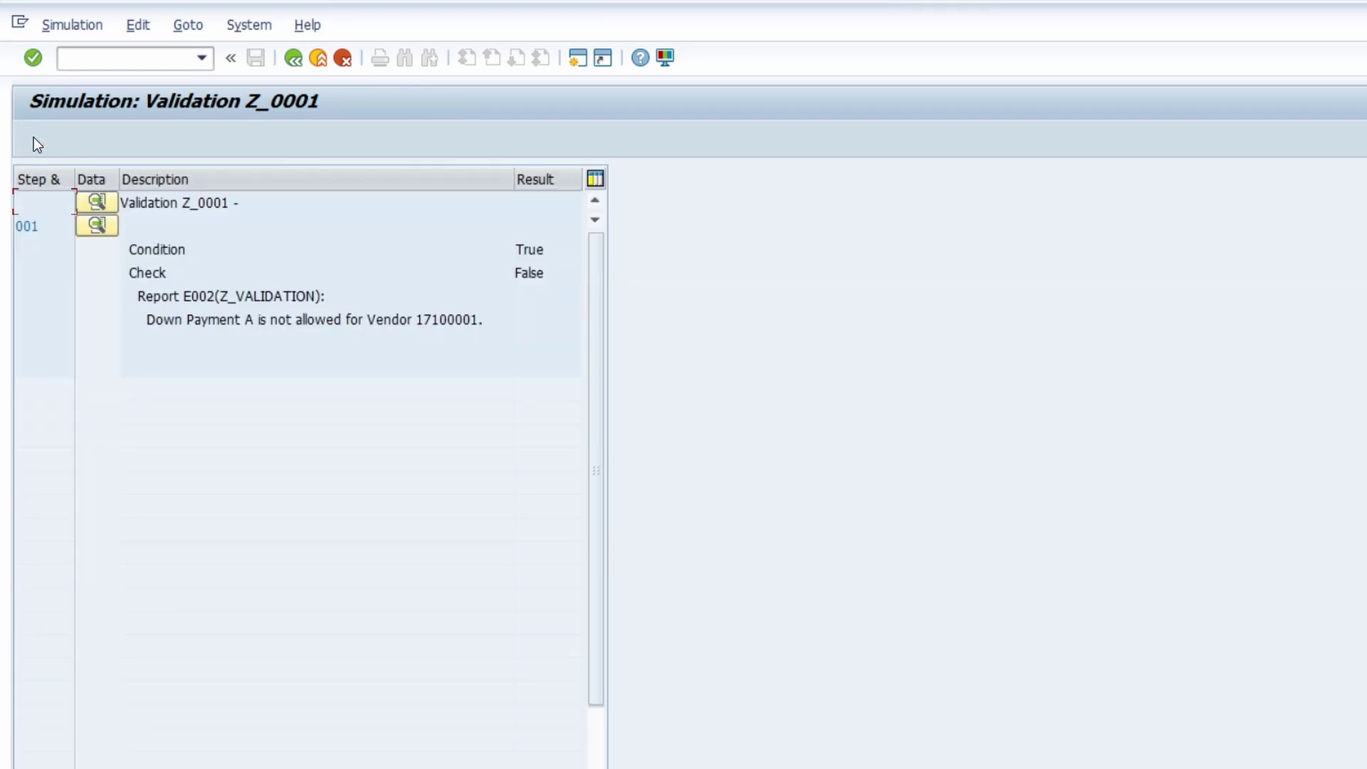
{"action": "left_click_drag", "start_coordinate": [481, 318], "coordinate": [9, 318]}
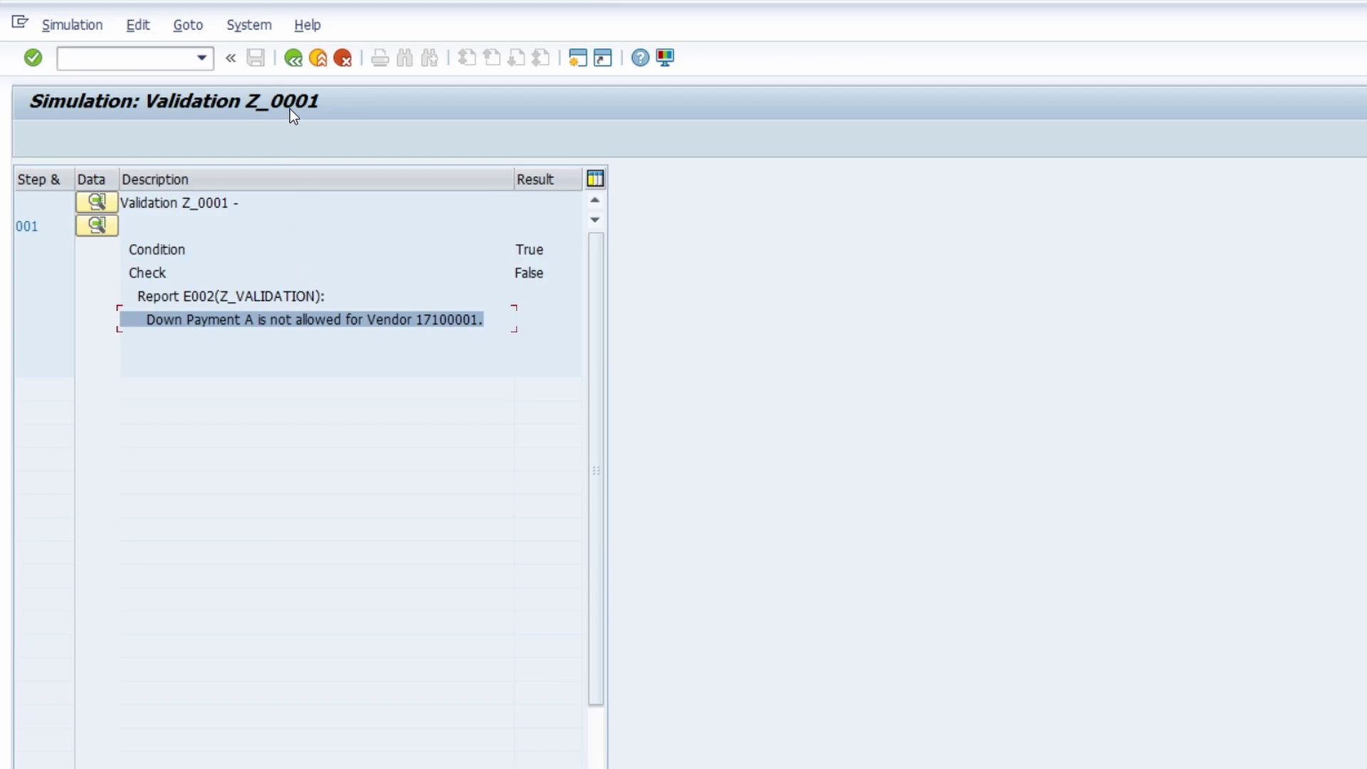
Rerun the simulation for customer 17100002 with special G/L indicator A
{"action": "left_click", "coordinate": [293, 58]}
{"action": "left_click", "coordinate": [379, 275]}
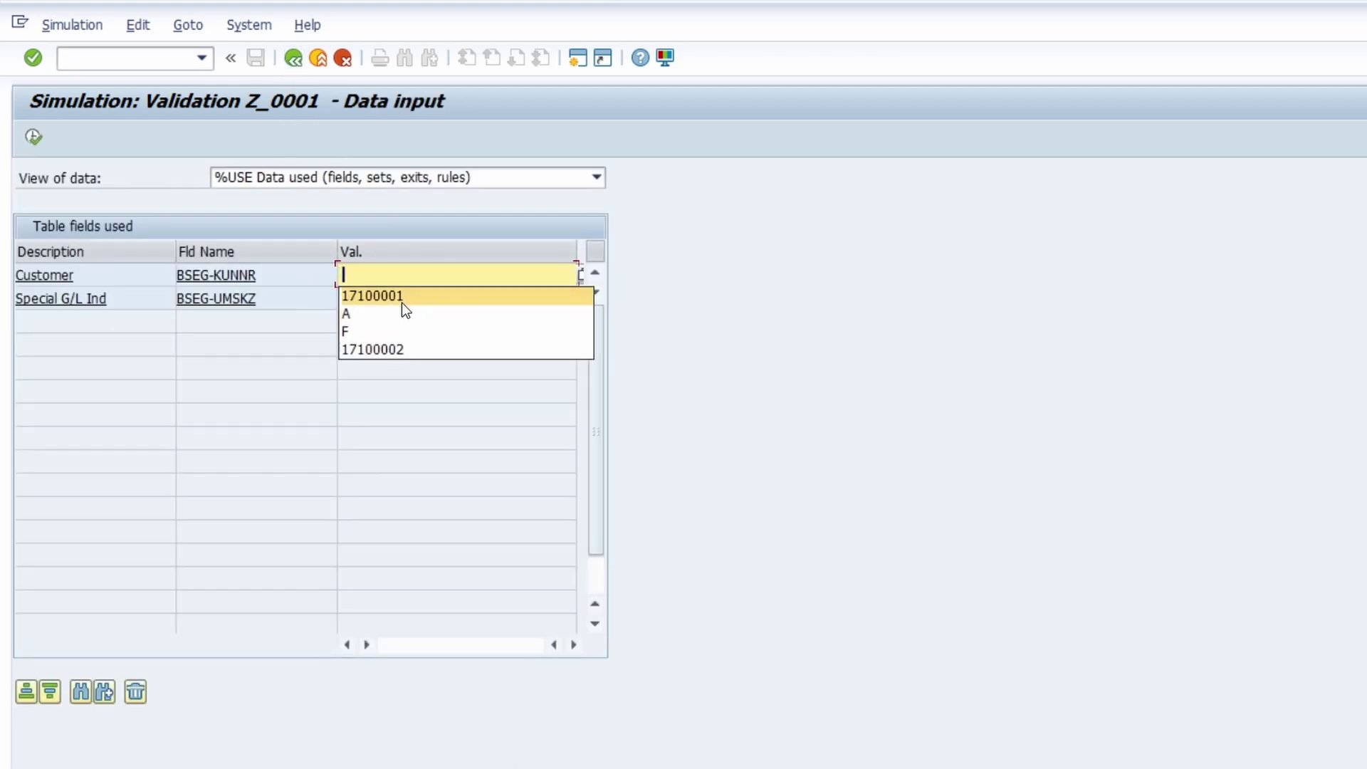
{"action": "left_click", "coordinate": [402, 299]}
{"action": "key", "text": "BackSpace"}
{"action": "type", "text": "2"}
{"action": "left_click", "coordinate": [421, 297]}
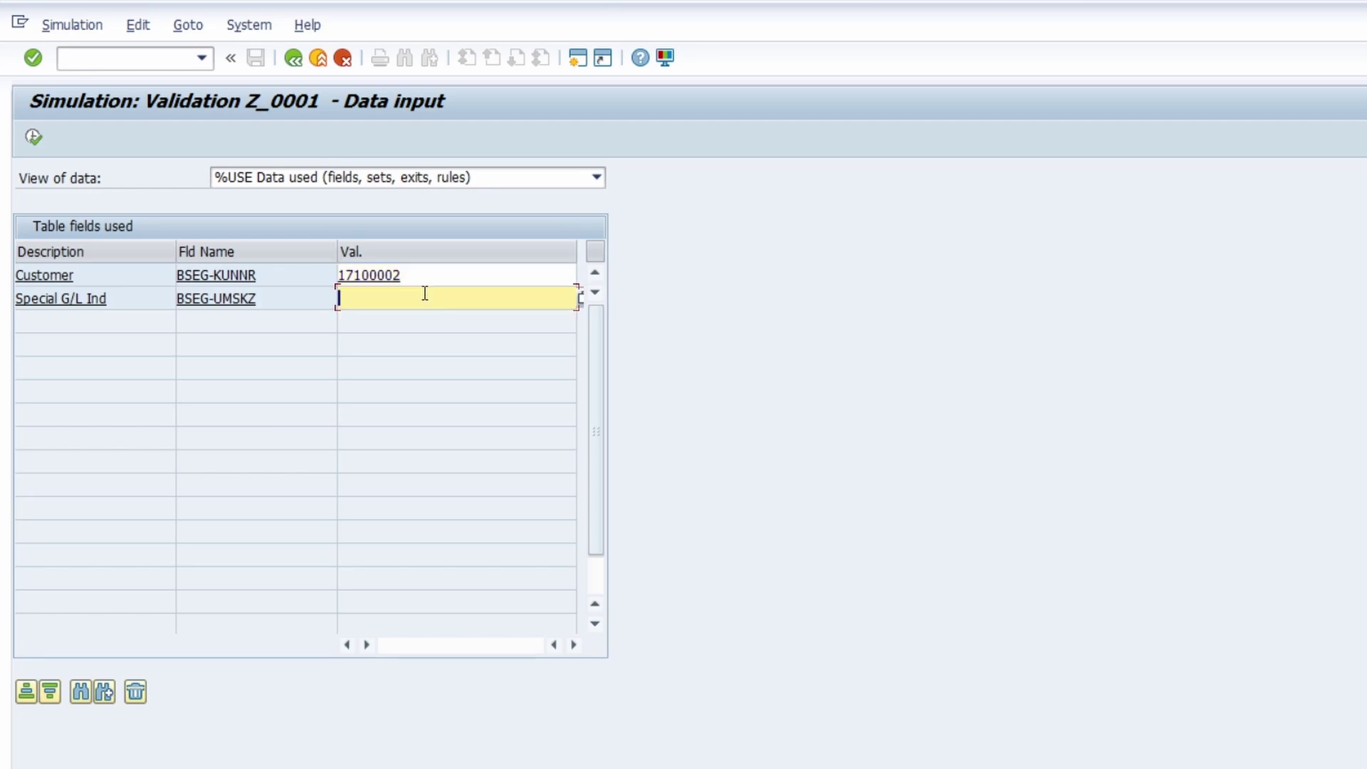
{"action": "left_click", "coordinate": [396, 329]}
{"action": "left_click", "coordinate": [33, 137]}
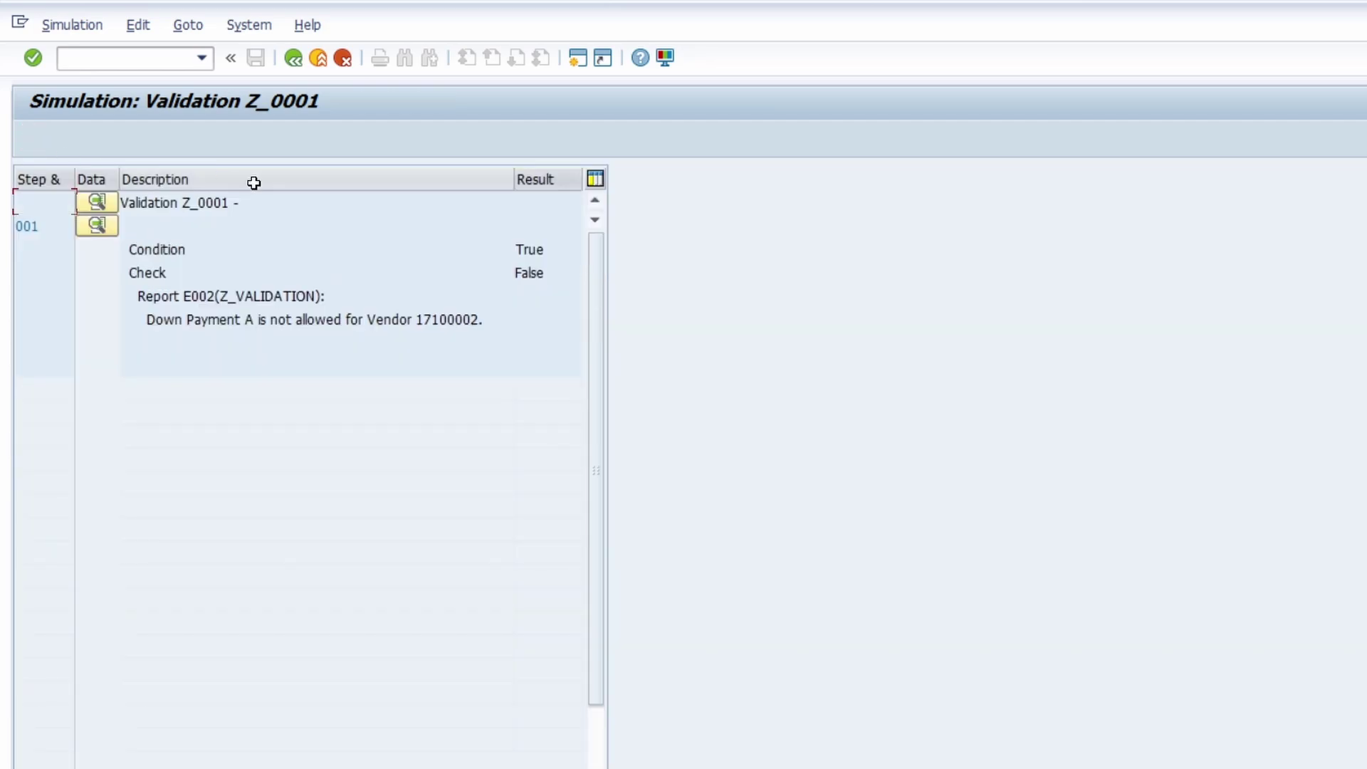
Rerun the simulation for customer 17100004 with special G/L indicator A
{"action": "left_click", "coordinate": [292, 58]}
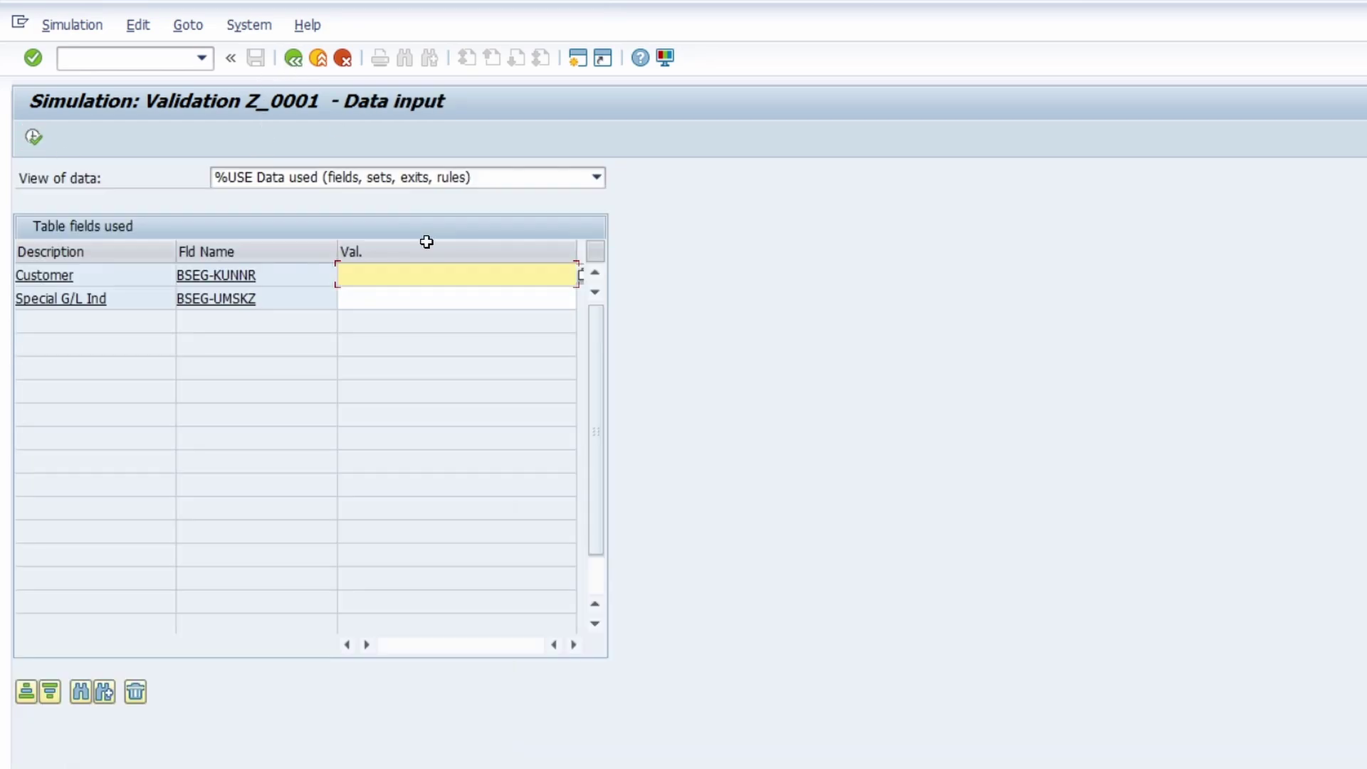
{"action": "left_click", "coordinate": [425, 274]}
{"action": "left_click", "coordinate": [437, 314]}
{"action": "key", "text": "BackSpace"}
{"action": "type", "text": "4"}
{"action": "left_click", "coordinate": [437, 304]}
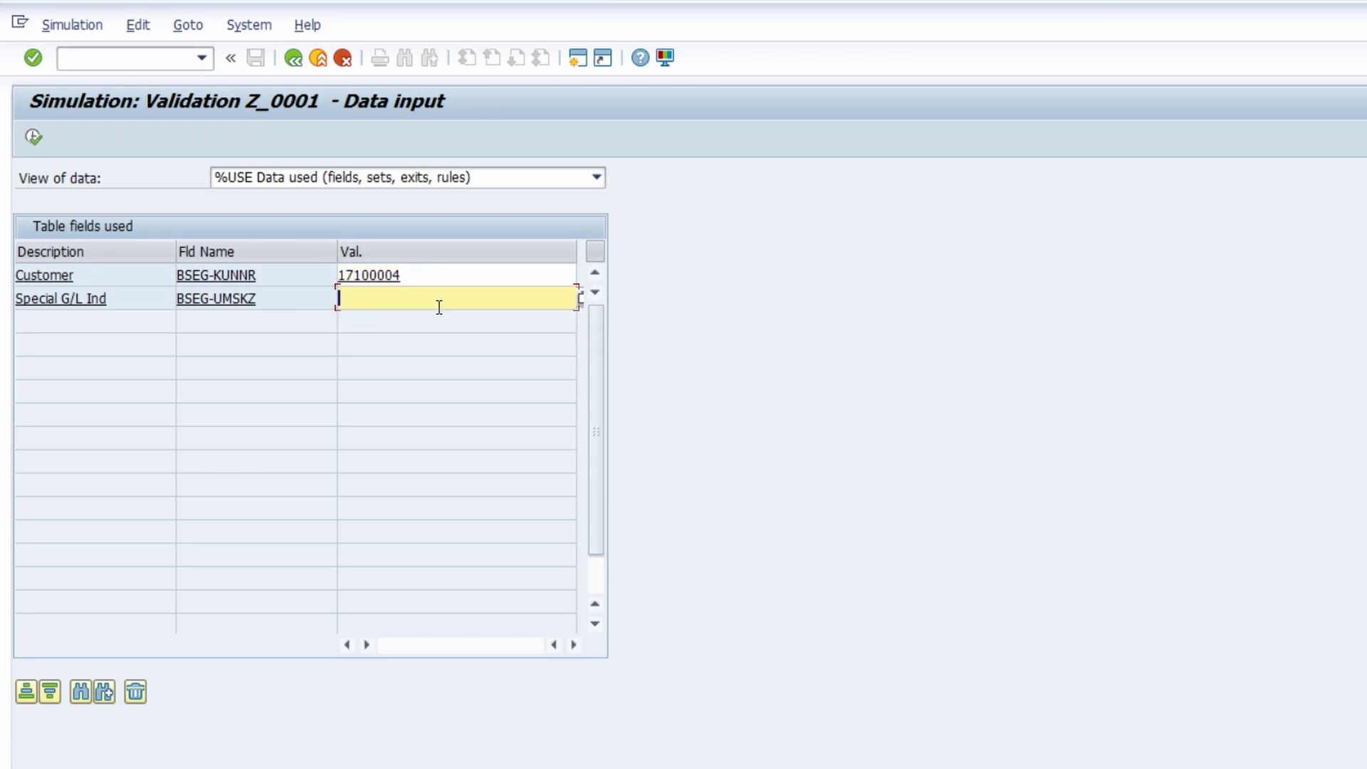
{"action": "left_click", "coordinate": [437, 298]}
{"action": "type", "text": "a"}
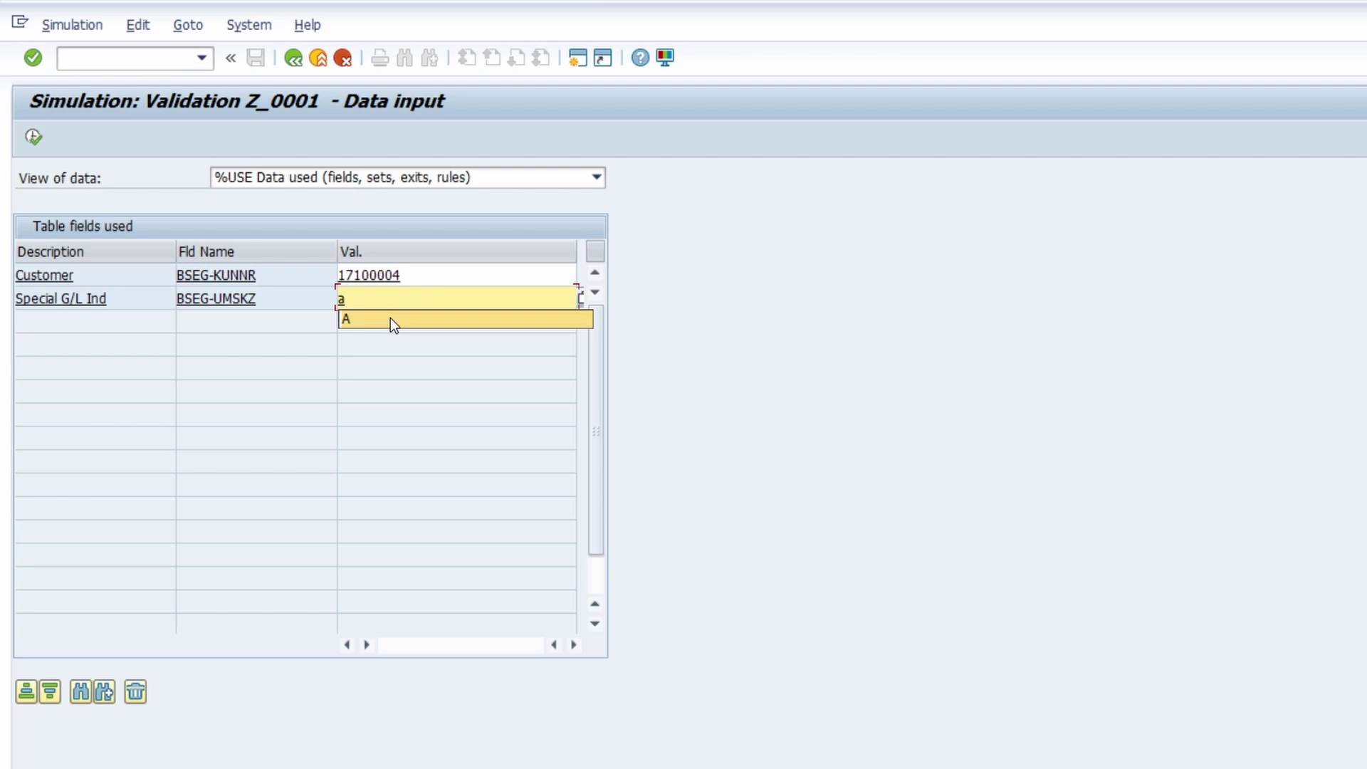
{"action": "left_click", "coordinate": [390, 319]}
{"action": "left_click", "coordinate": [34, 135]}
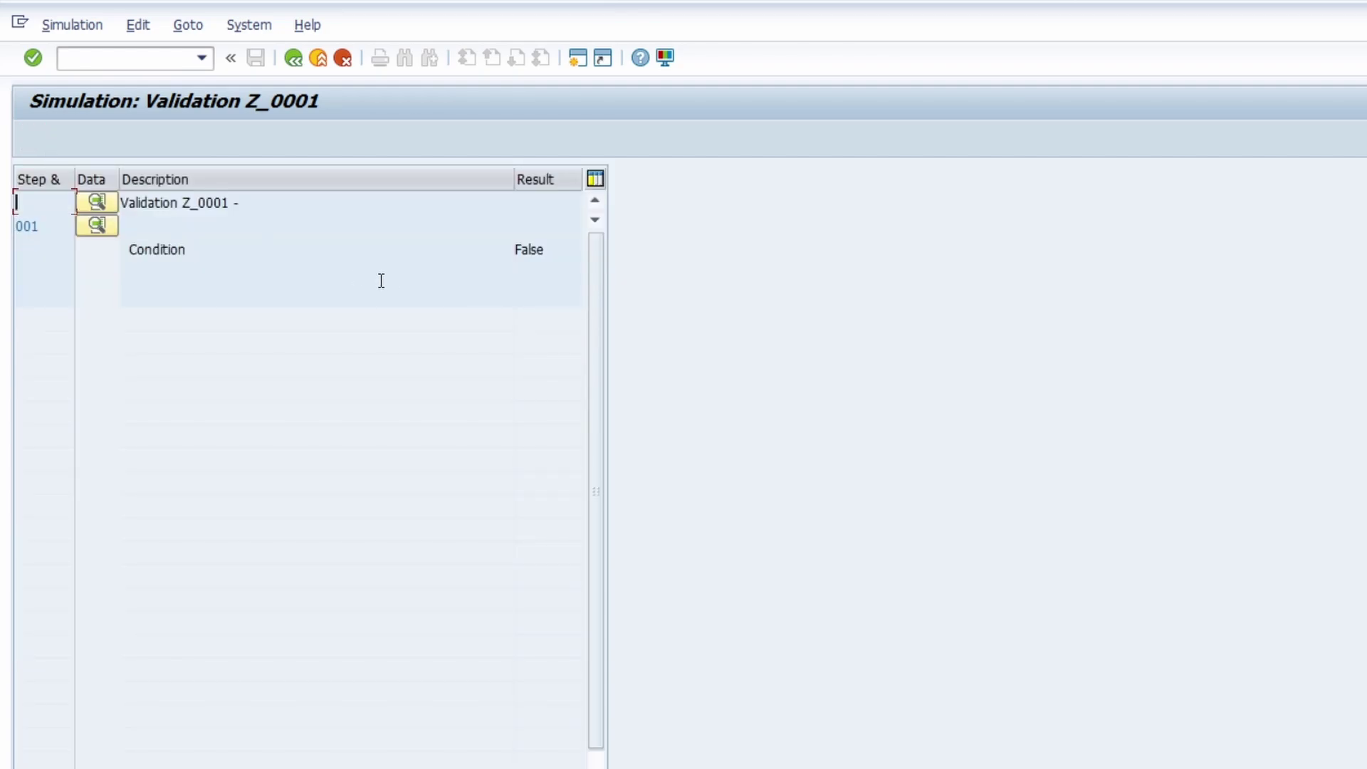